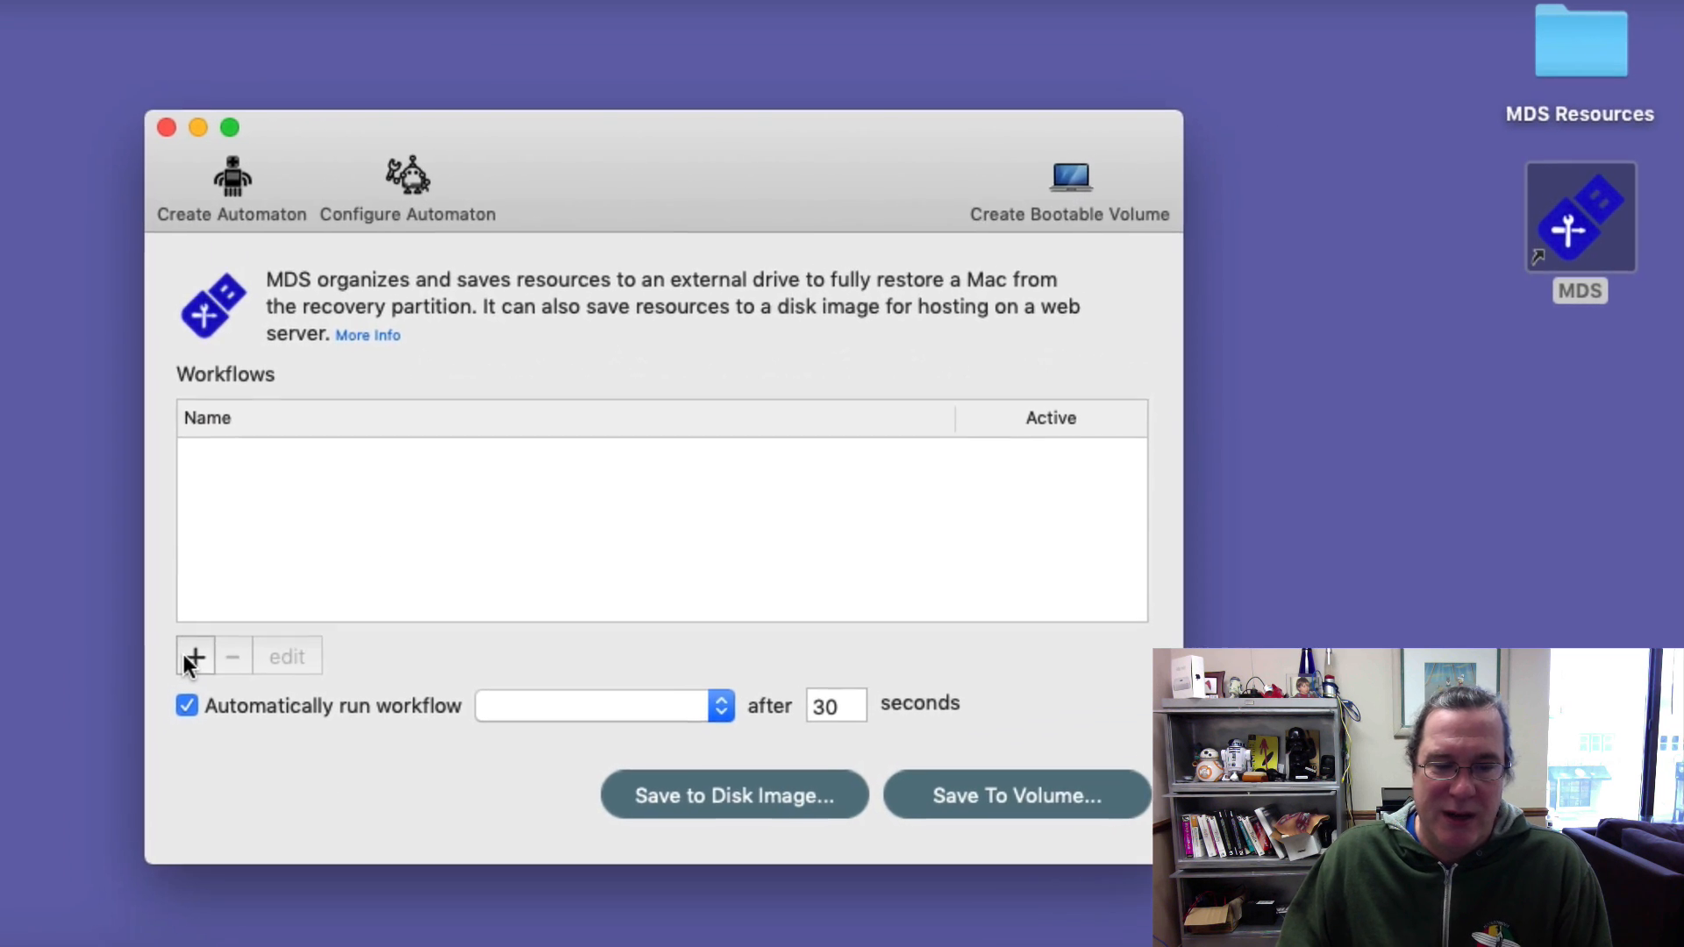
Create a new workflow and name it Mojave+Packages+Scripts
{"action": "left_click", "coordinate": [443, 597]}
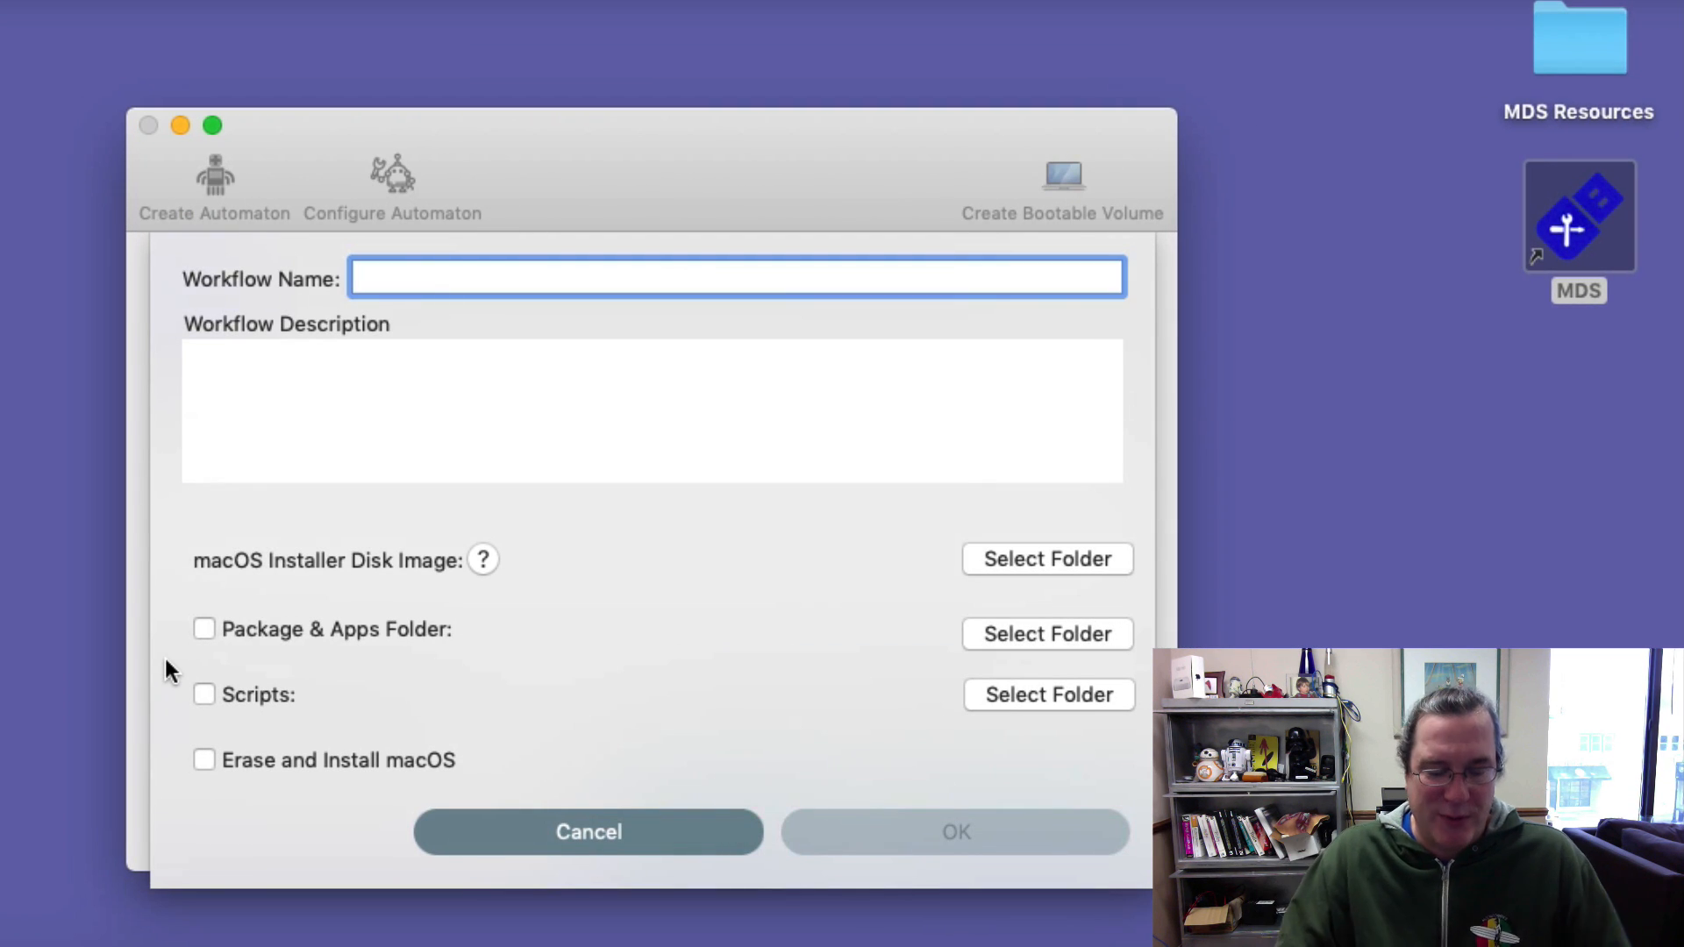
{"action": "type", "text": "M"}
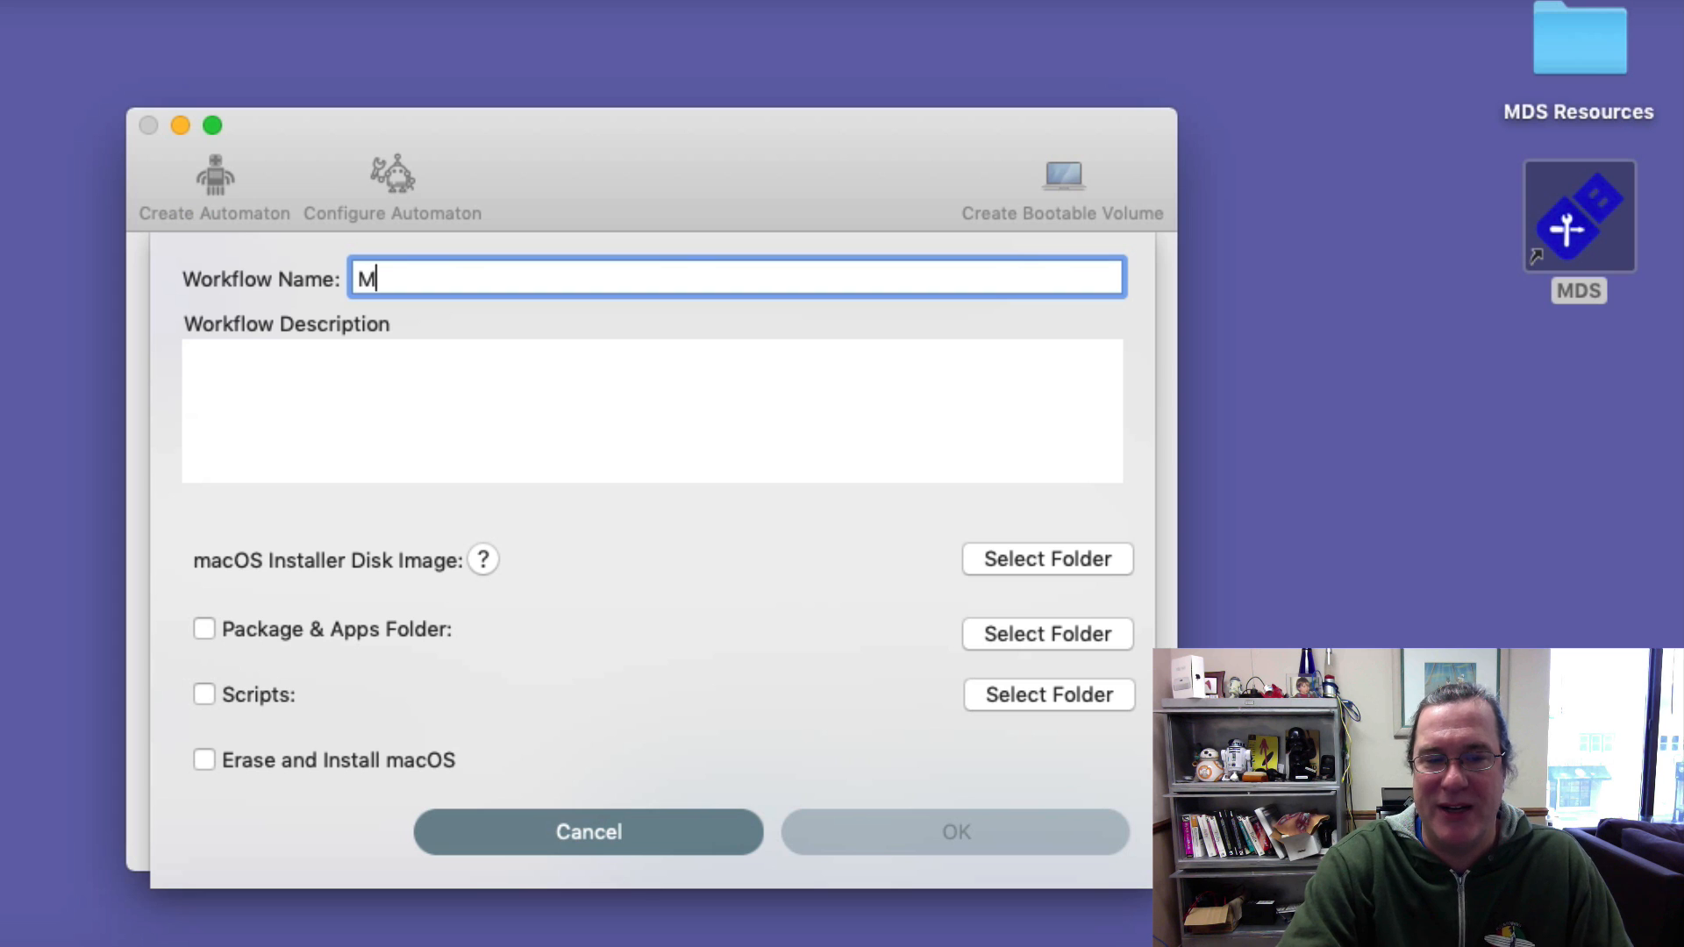
{"action": "type", "text": "ojave_"}
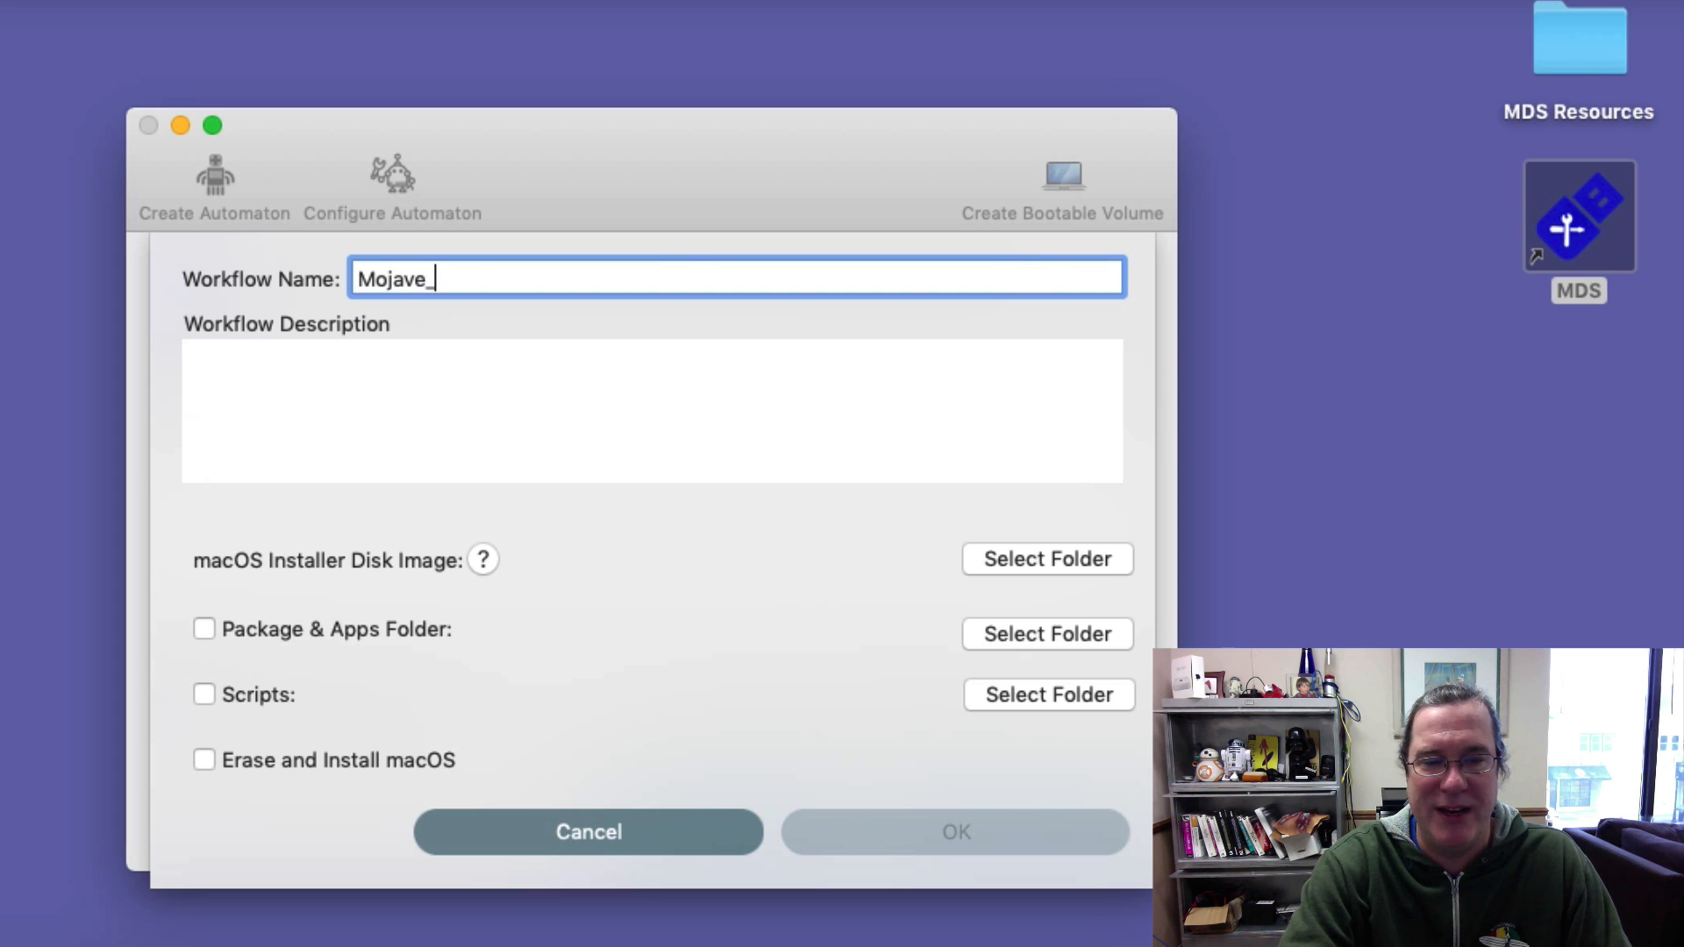
{"action": "key", "text": "BackSpace"}
{"action": "type", "text": "+Packages+"}
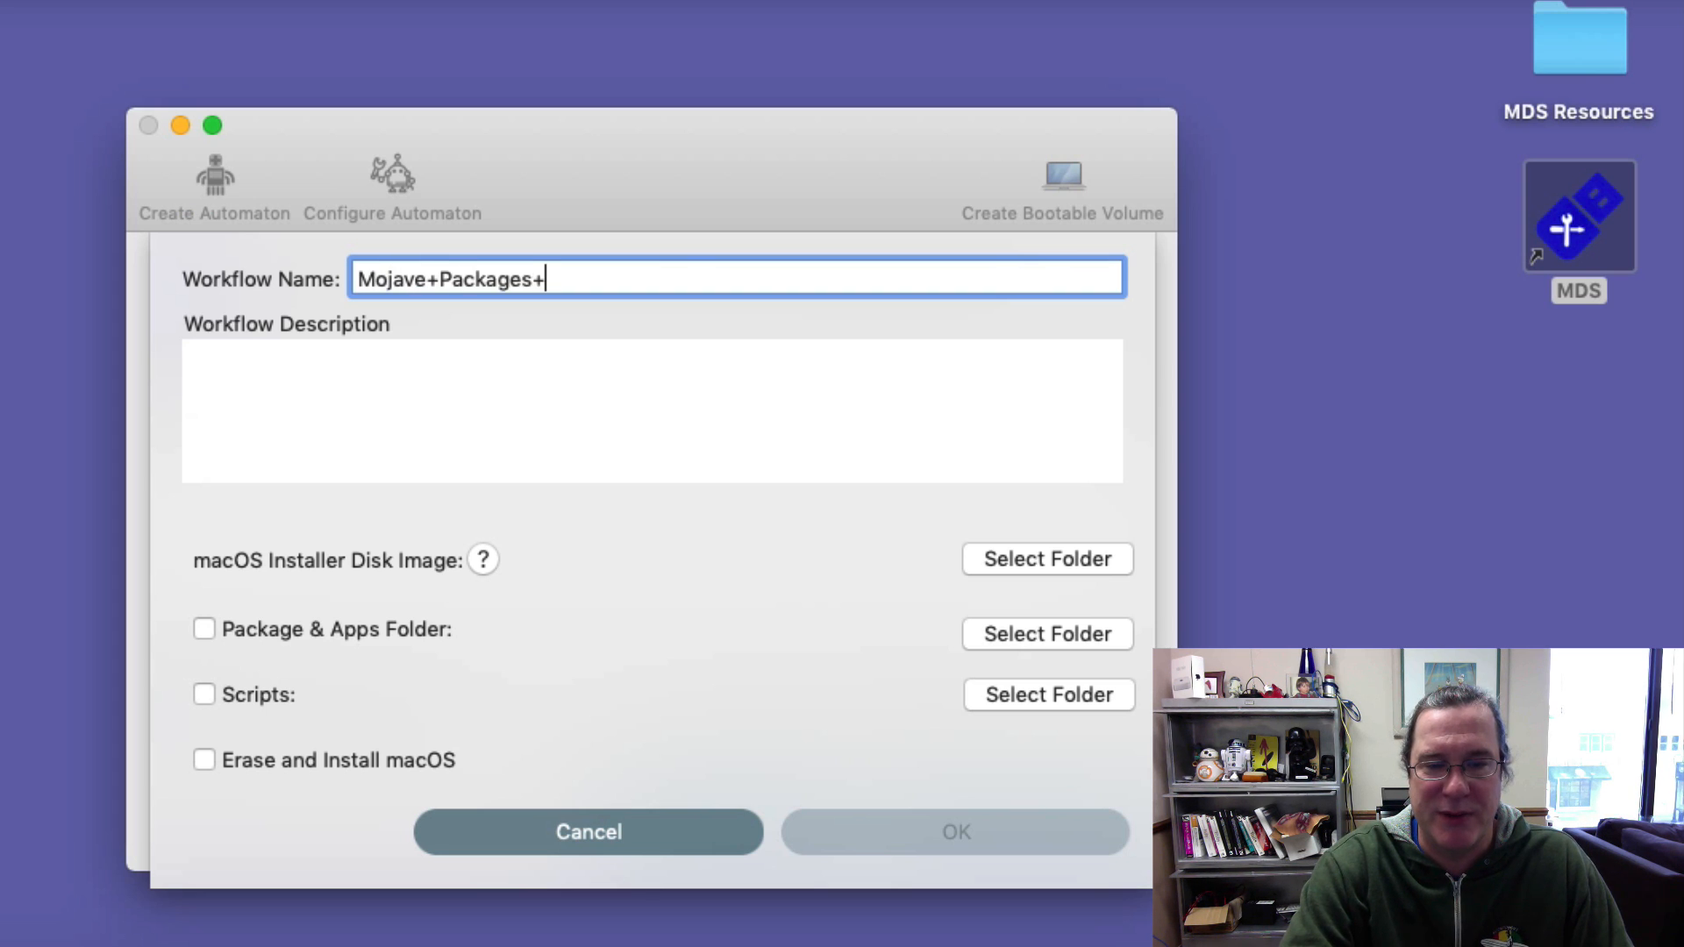
{"action": "type", "text": "Scripts"}
Enter "Standard Setup for Staff" as the workflow description
{"action": "key", "text": "Tab"}
{"action": "type", "text": "St"}
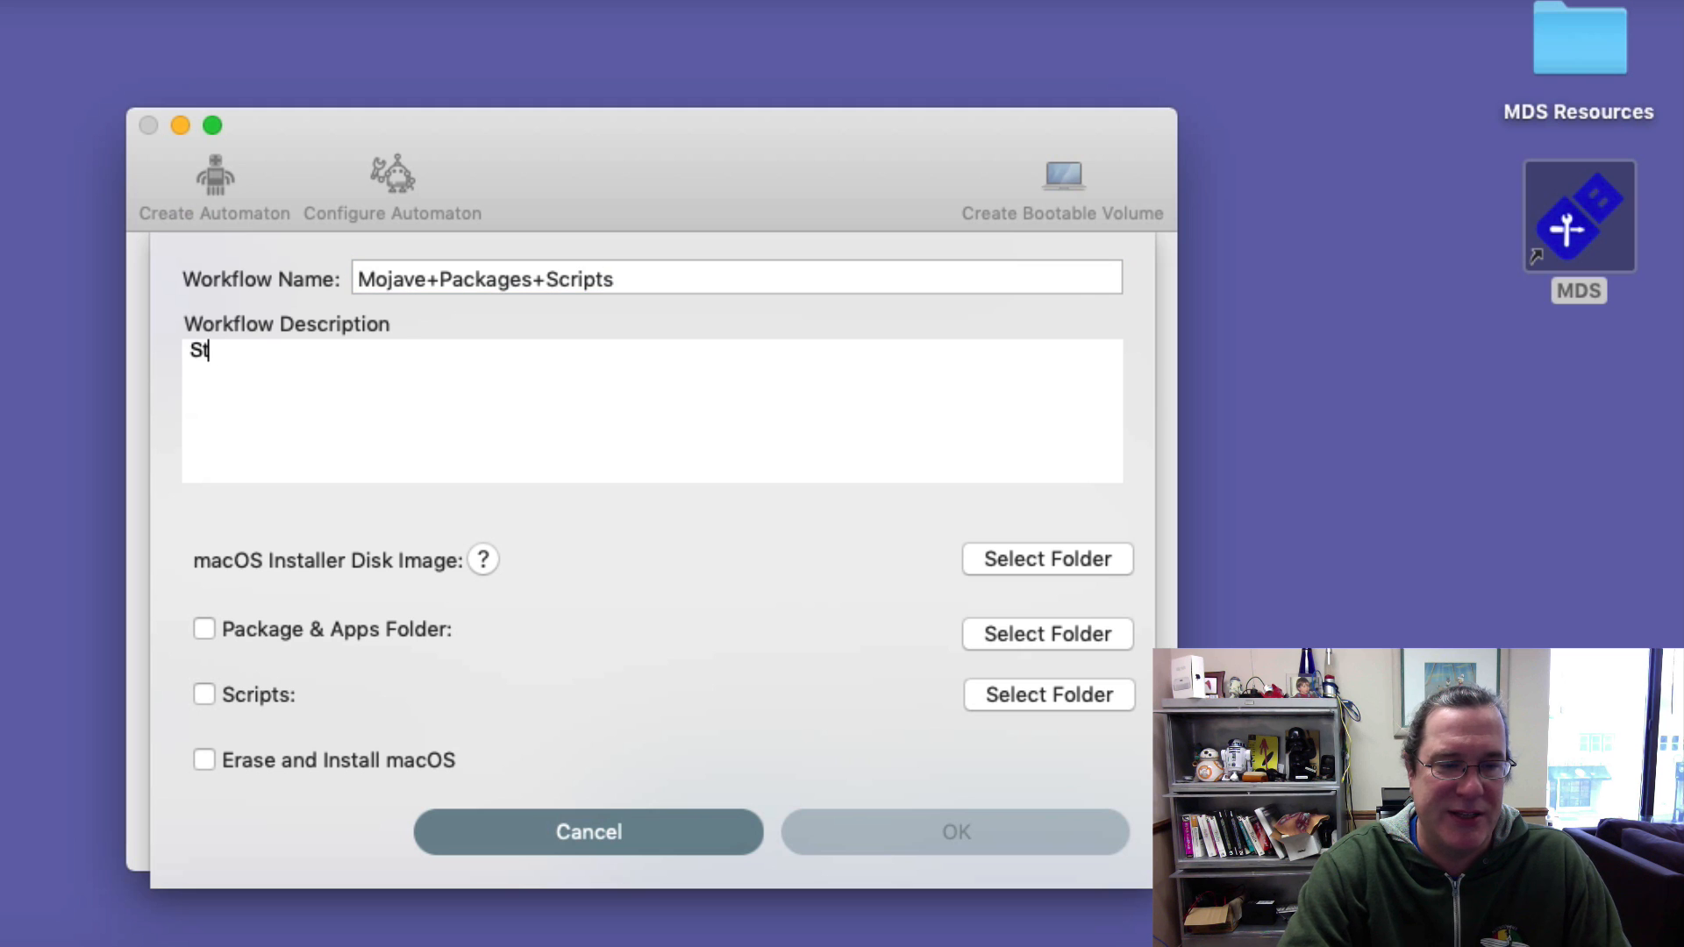
{"action": "type", "text": "andard Se"}
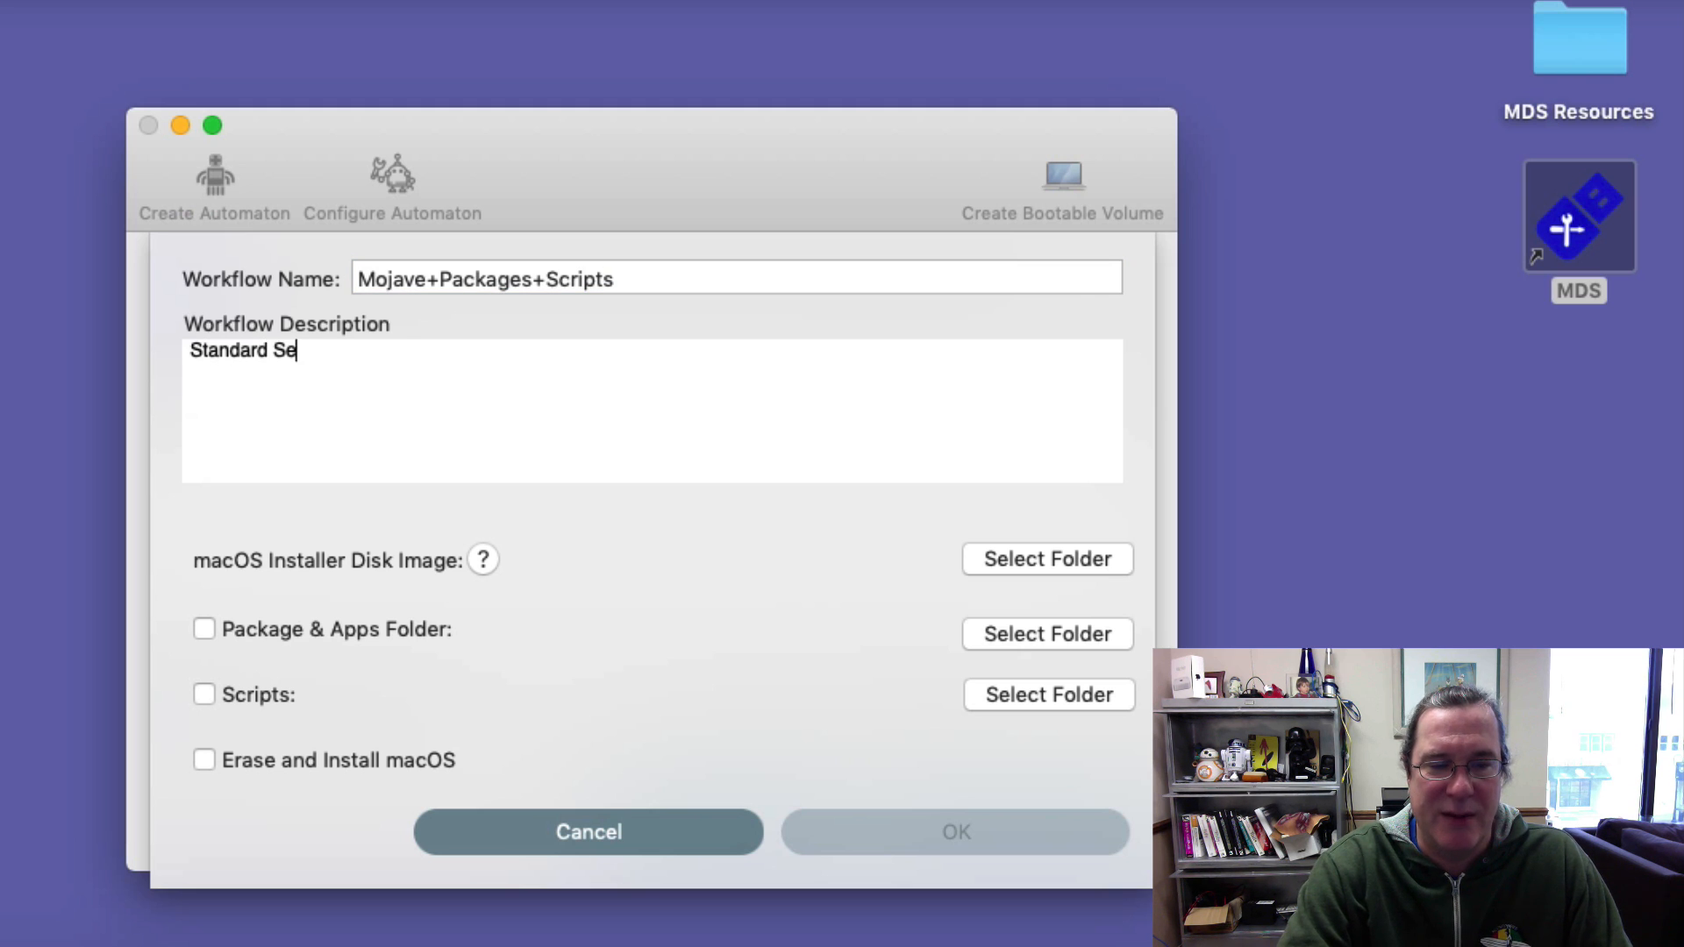
{"action": "type", "text": "tup for Staff"}
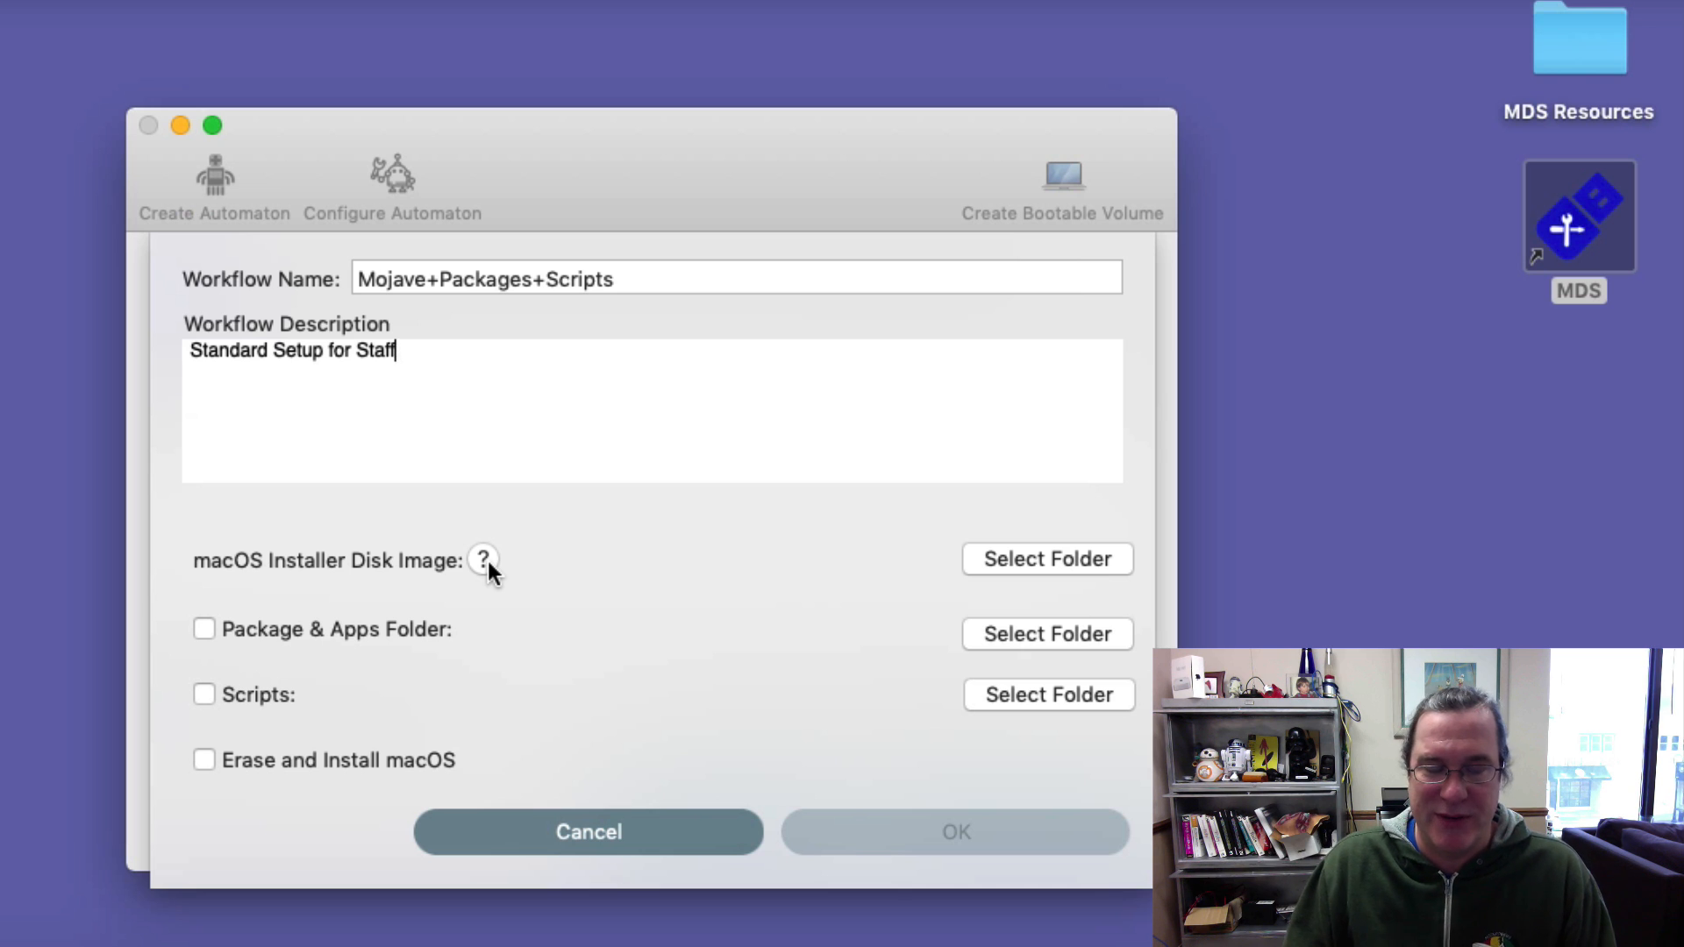
Read the help on creating a macOS installer disk image, highlighting the general hdiutil command, and close it
{"action": "left_click", "coordinate": [483, 560]}
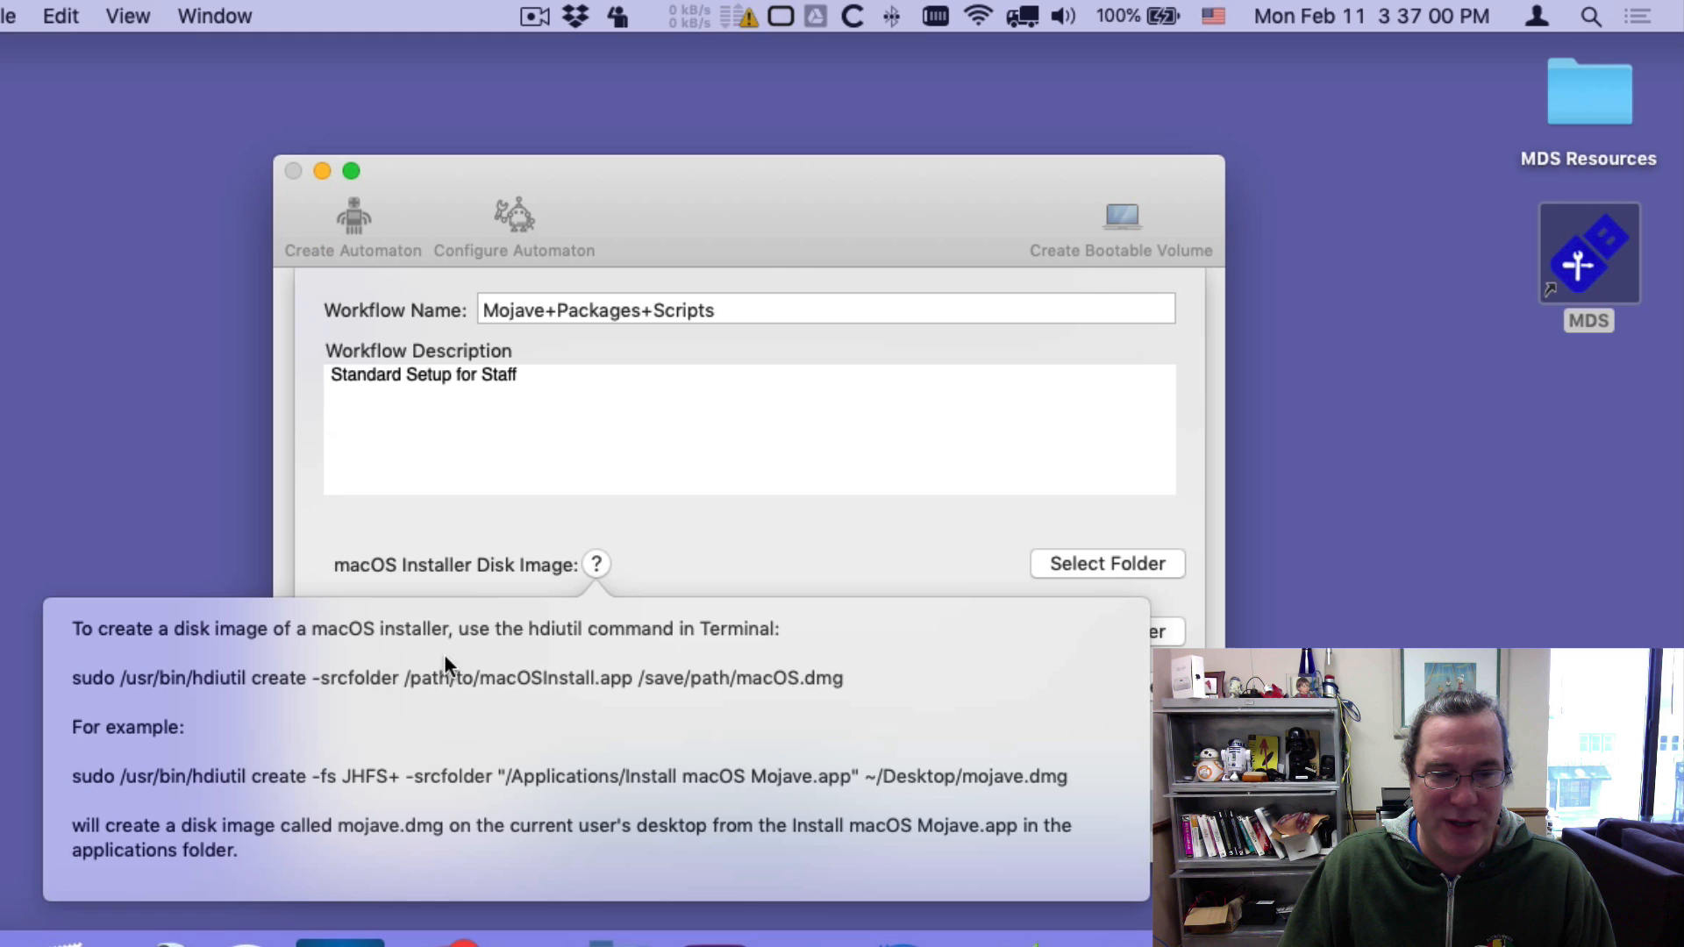
{"action": "left_click_drag", "start_coordinate": [72, 678], "coordinate": [838, 680]}
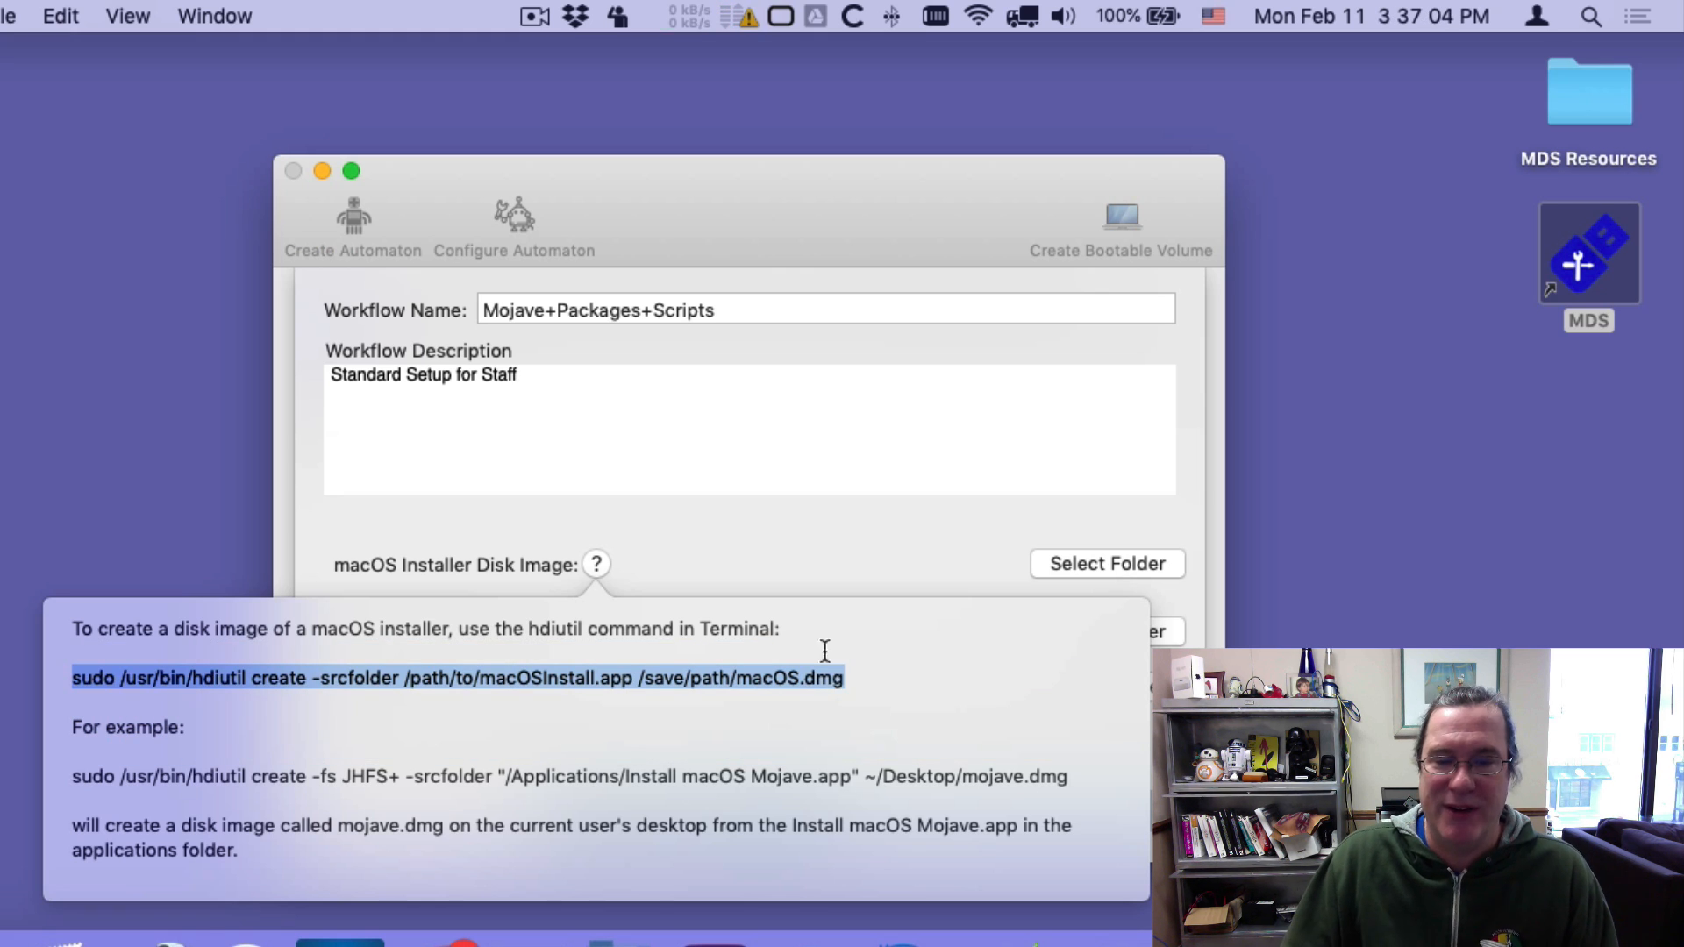
{"action": "left_click", "coordinate": [773, 519]}
Set the workflow's macOS installer disk image to mojave10_14_3.dmg from the MDS Resources folder on the desktop
{"action": "left_click", "coordinate": [1110, 563]}
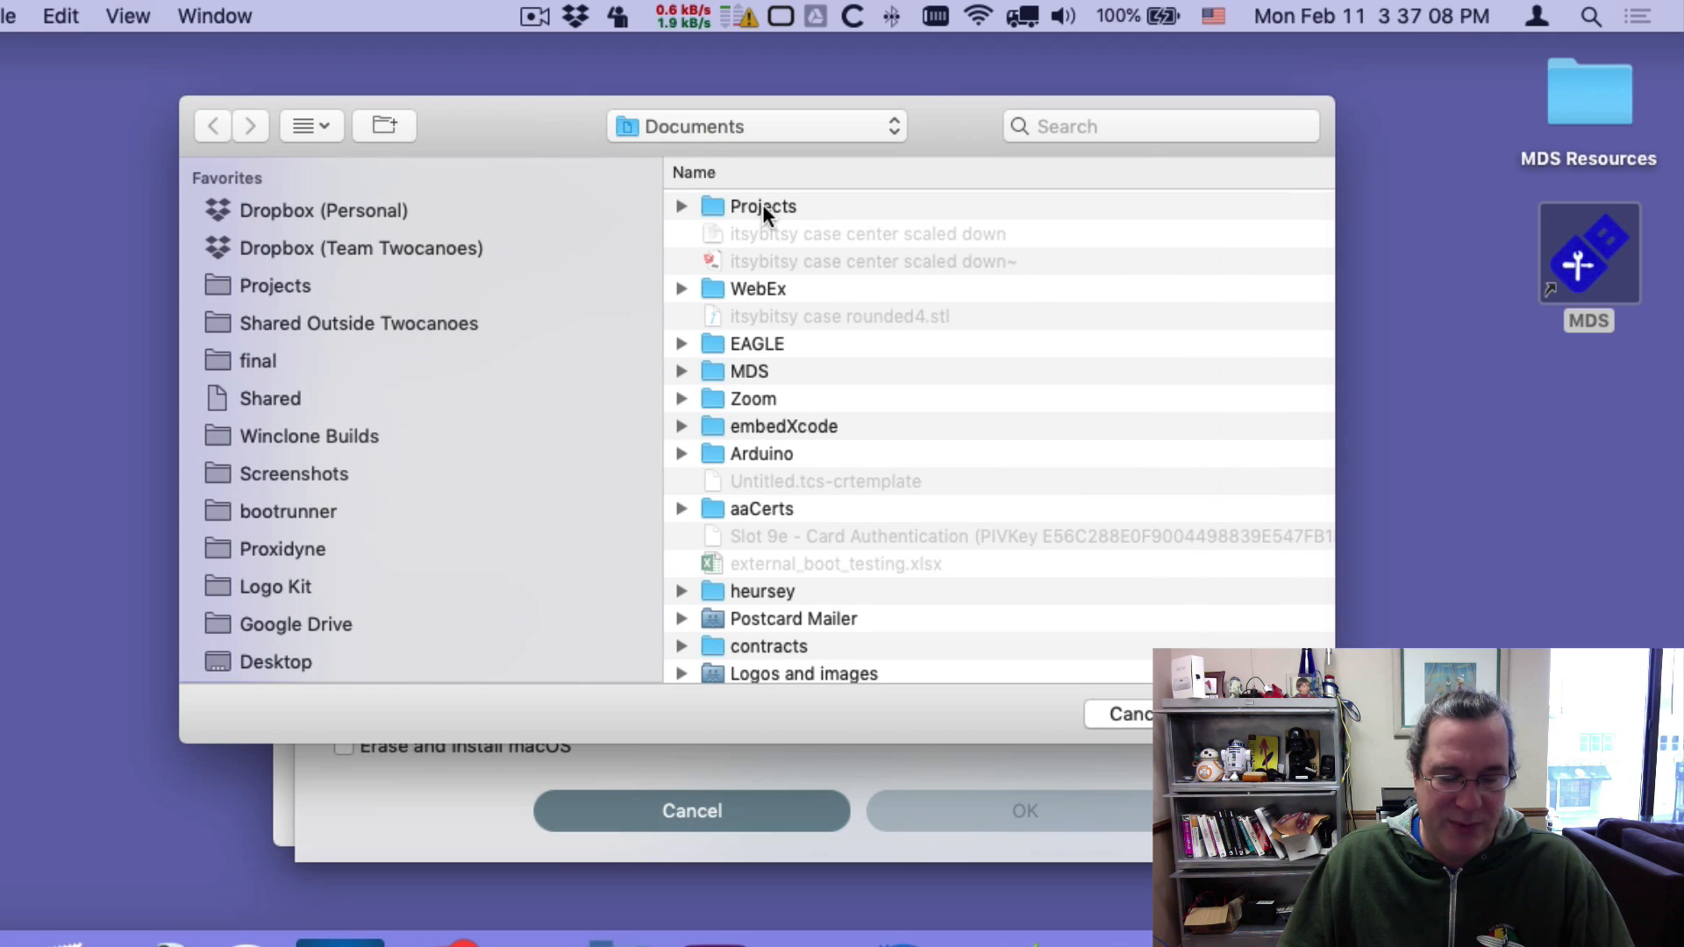
{"action": "key", "text": "super+shift+d"}
{"action": "double_click", "coordinate": [761, 261]}
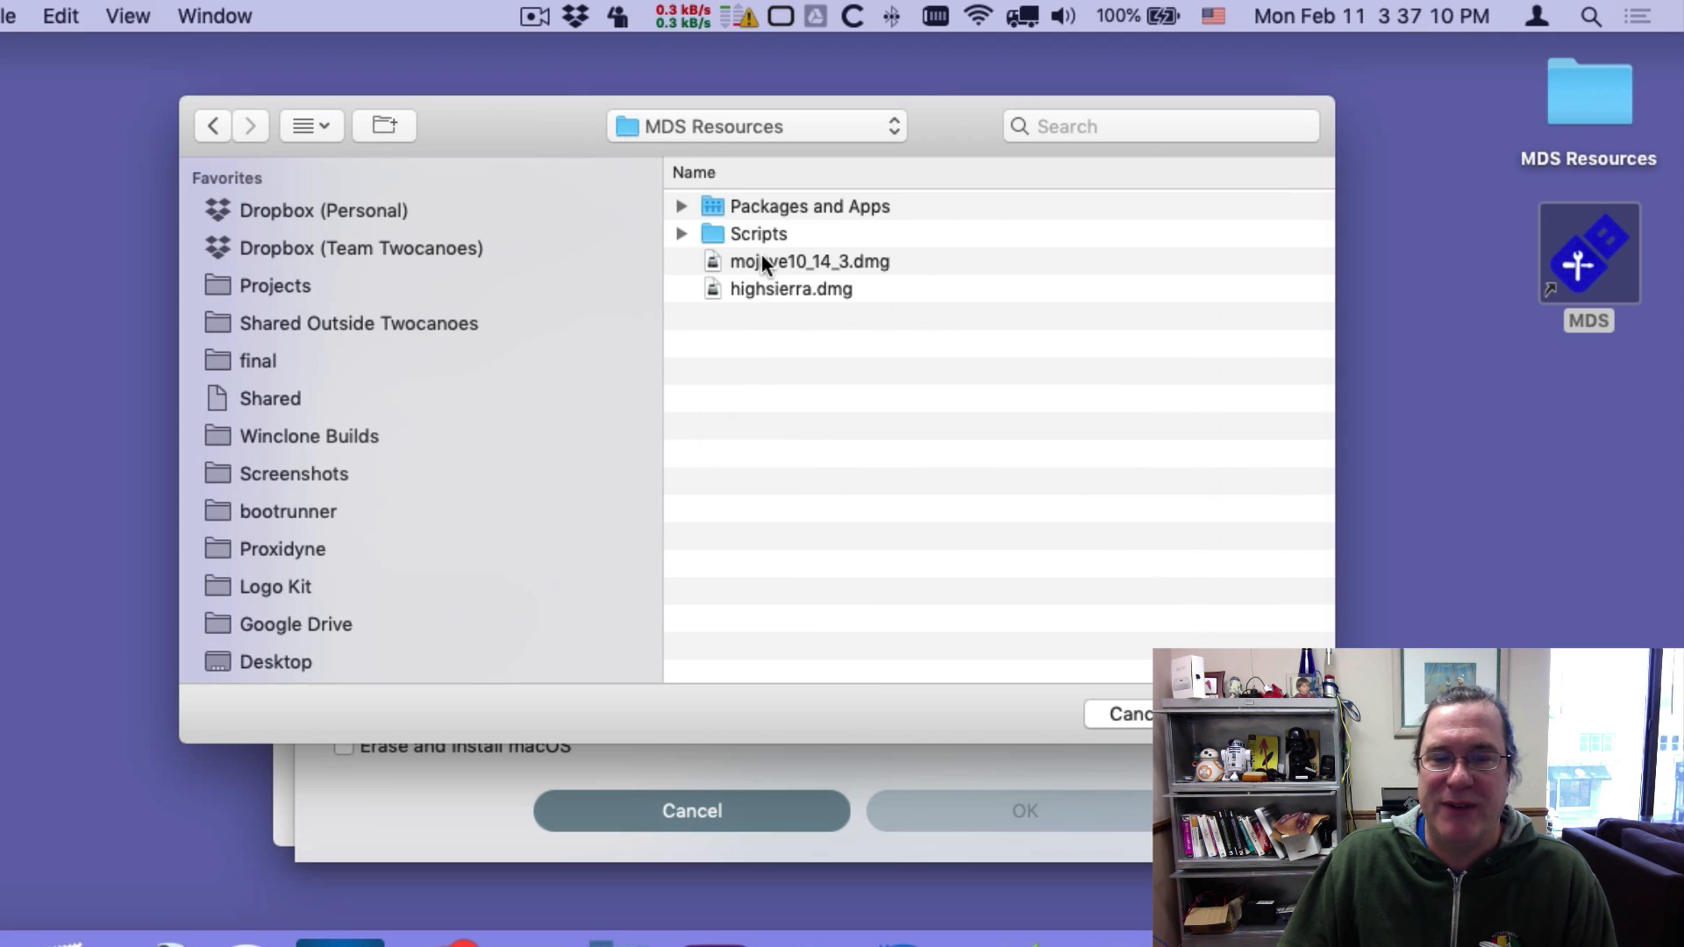
{"action": "left_click", "coordinate": [762, 262]}
{"action": "left_click", "coordinate": [765, 288]}
{"action": "left_click", "coordinate": [763, 263]}
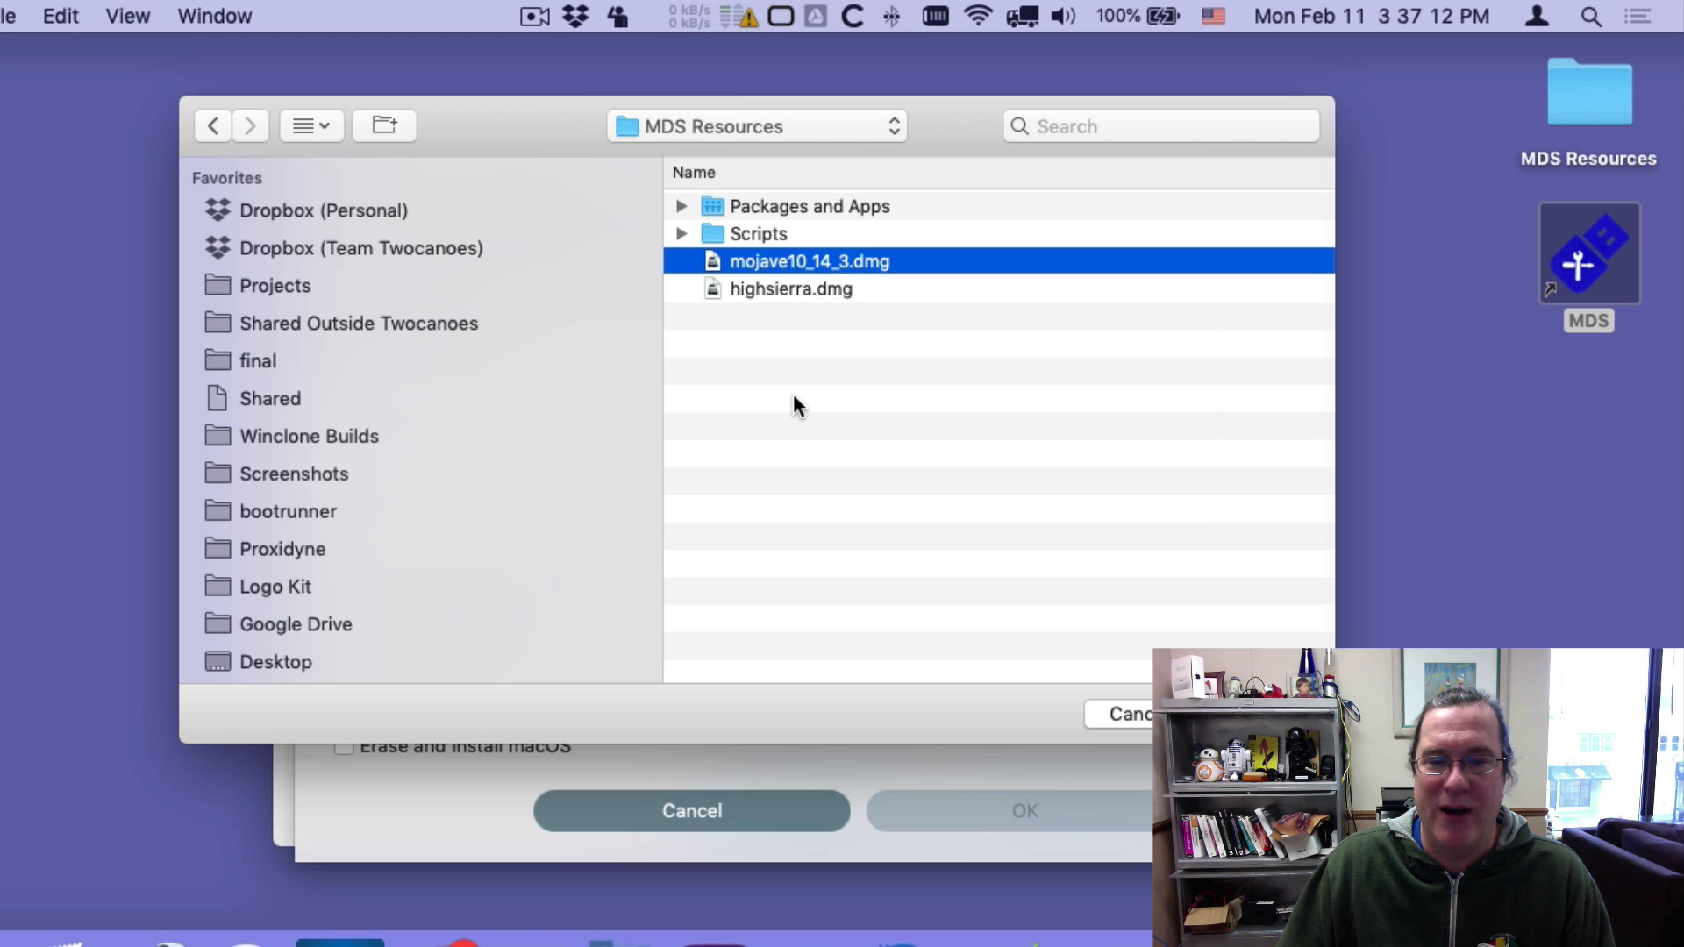
{"action": "double_click", "coordinate": [795, 265]}
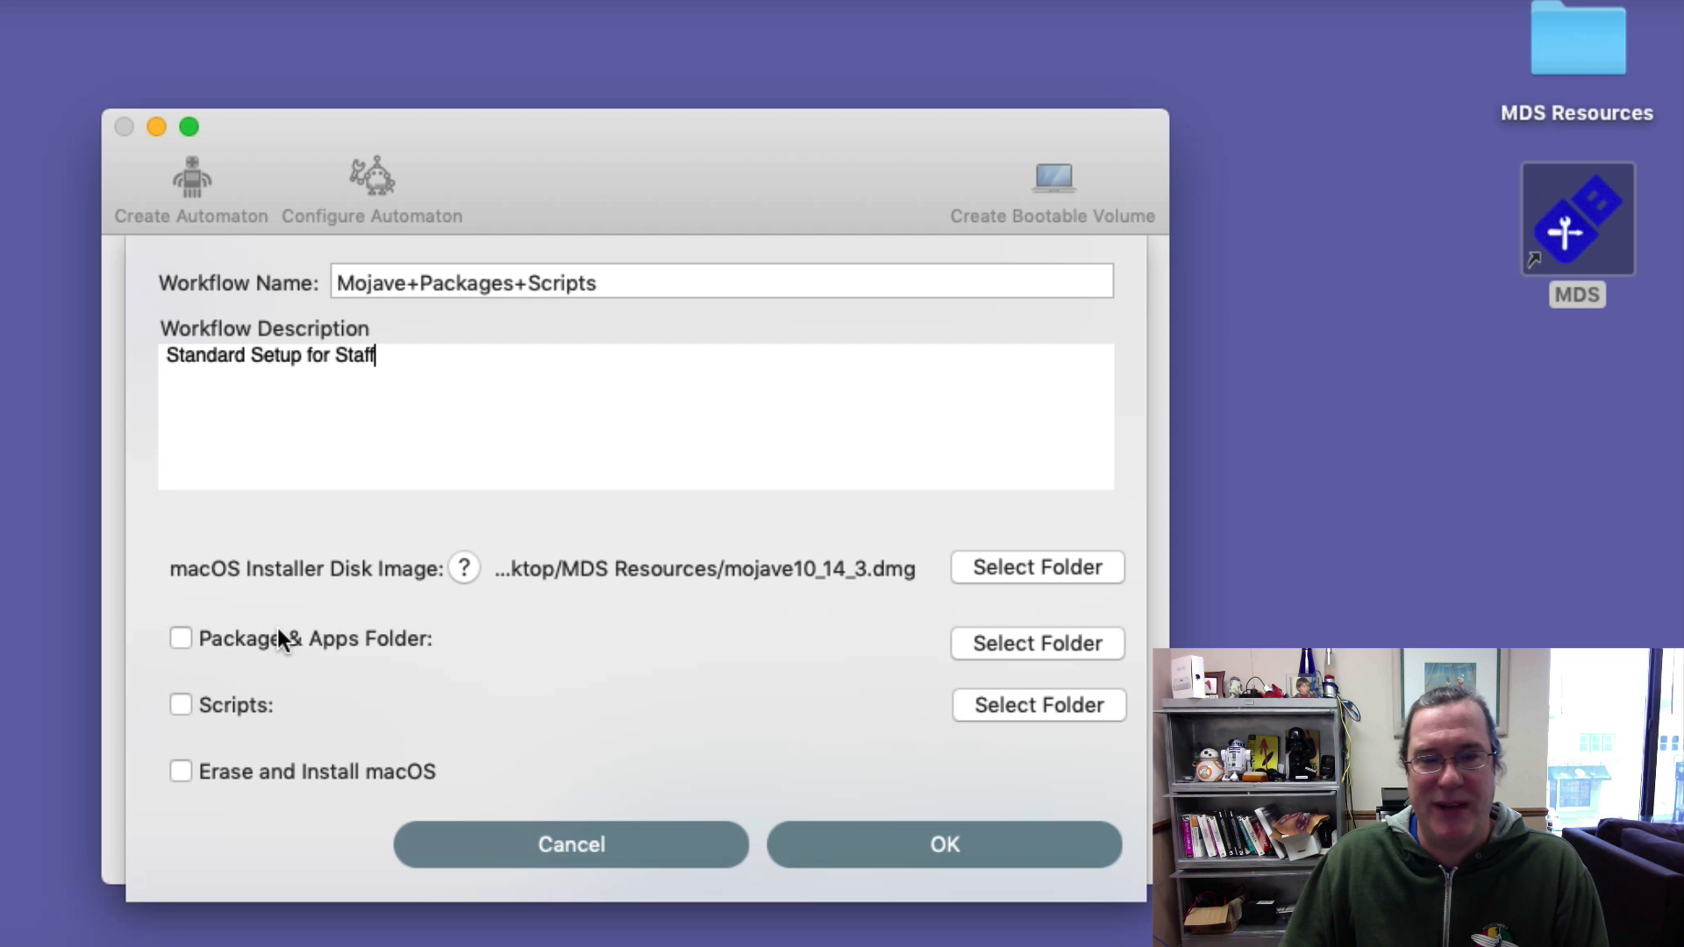
Open the MDS Resources folder from the desktop in Finder and expand its Packages and Apps folder
{"action": "double_click", "coordinate": [1568, 54]}
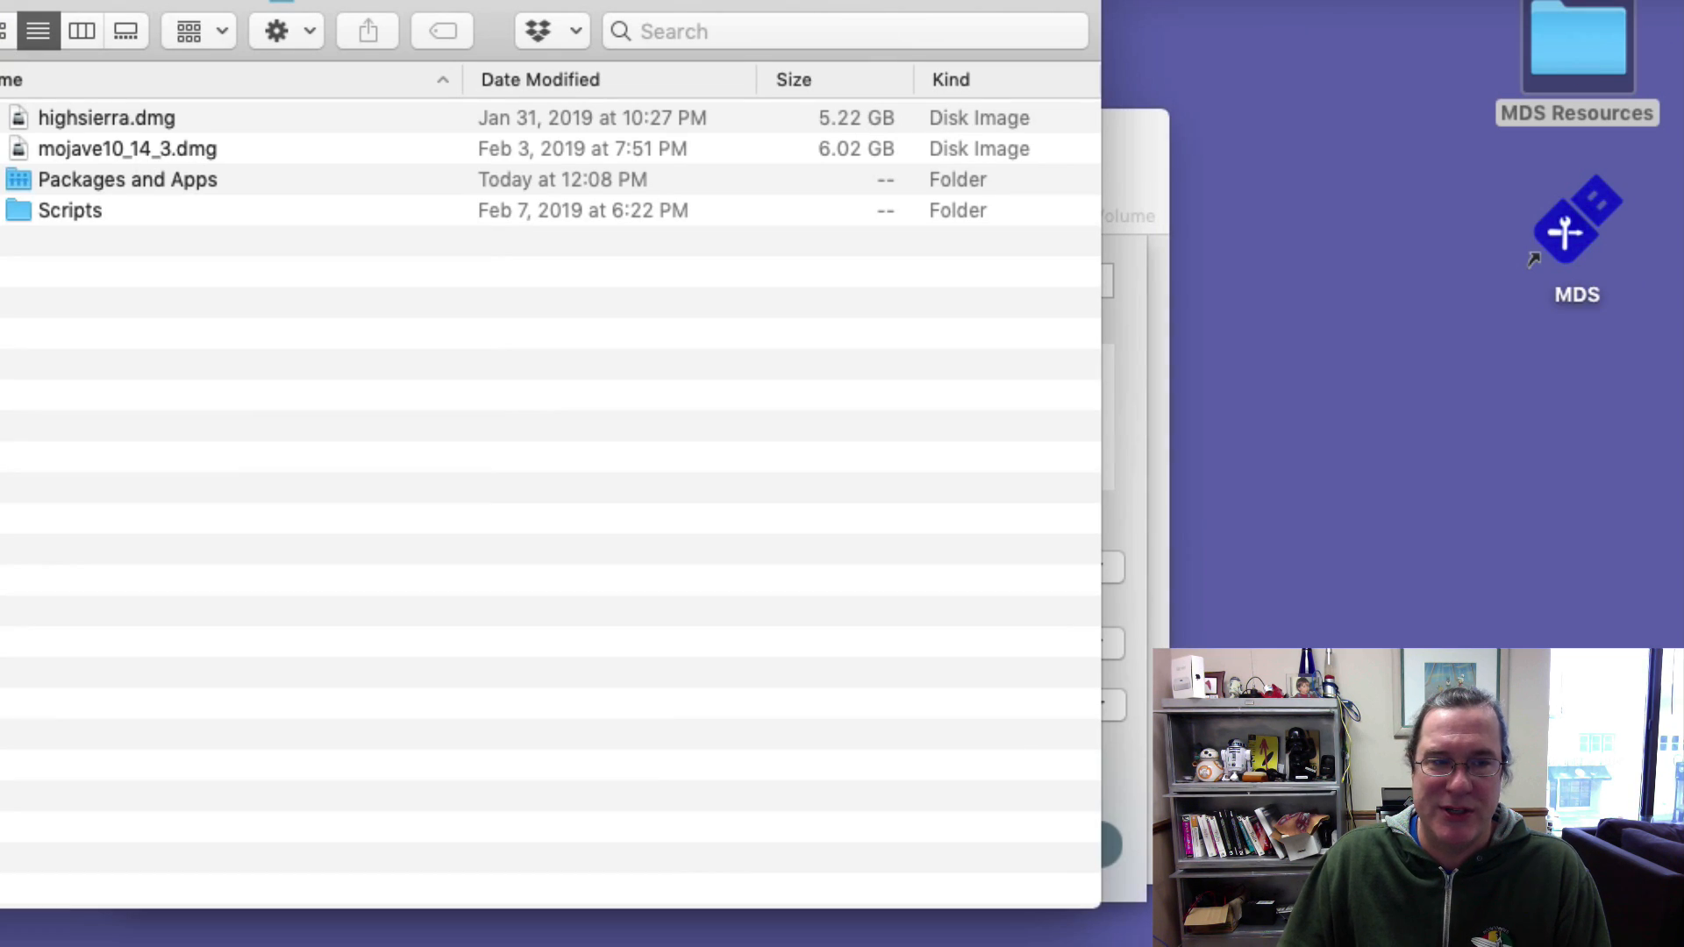
{"action": "left_click_drag", "start_coordinate": [0, 27], "coordinate": [15, 65]}
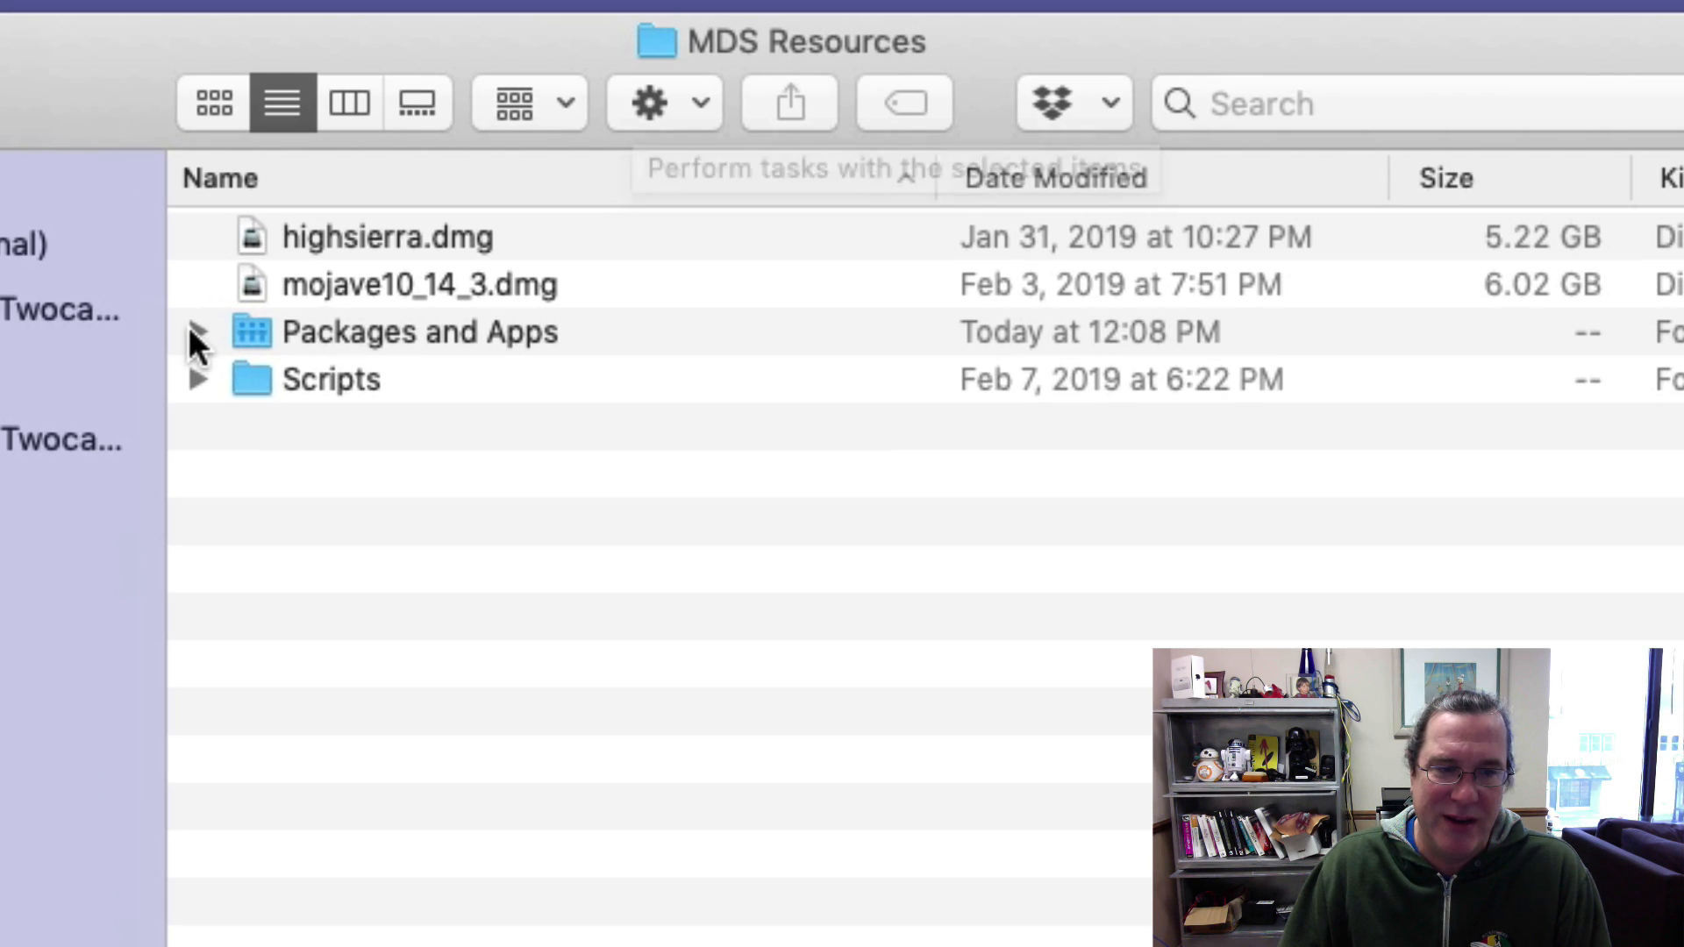
{"action": "left_click", "coordinate": [98, 216]}
Examine the items in Packages and Apps one by one, from Boot Runner 3 License.pkg down to Win10.pkg
{"action": "left_click", "coordinate": [414, 386]}
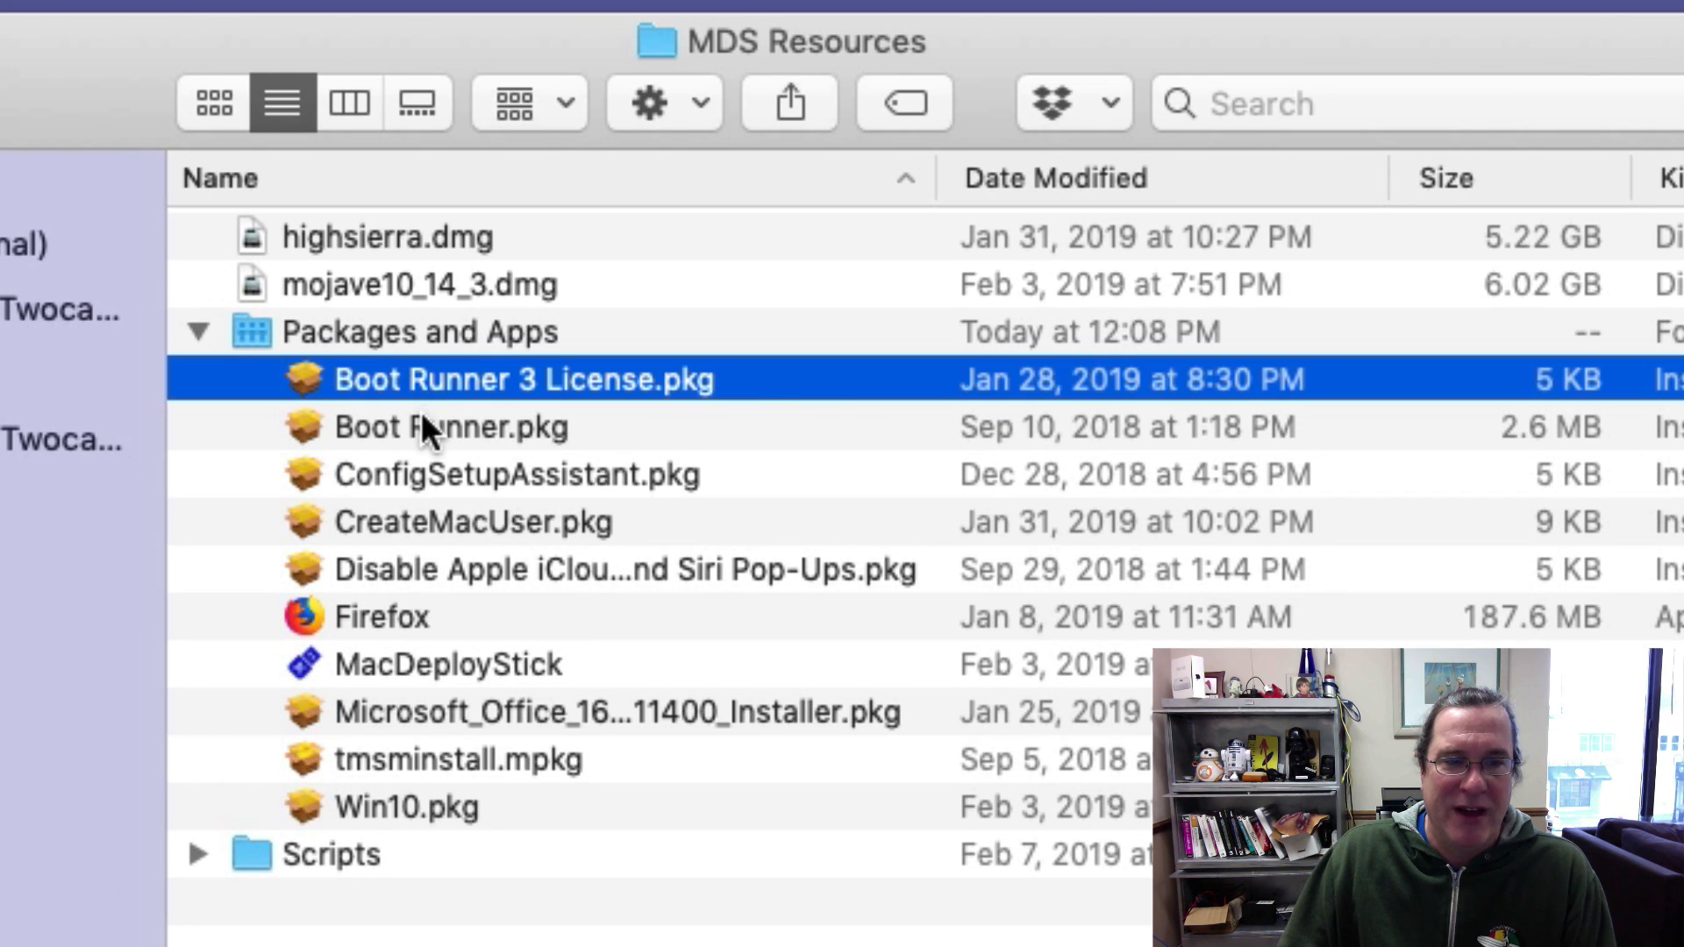
{"action": "left_click", "coordinate": [427, 423]}
{"action": "left_click", "coordinate": [386, 393]}
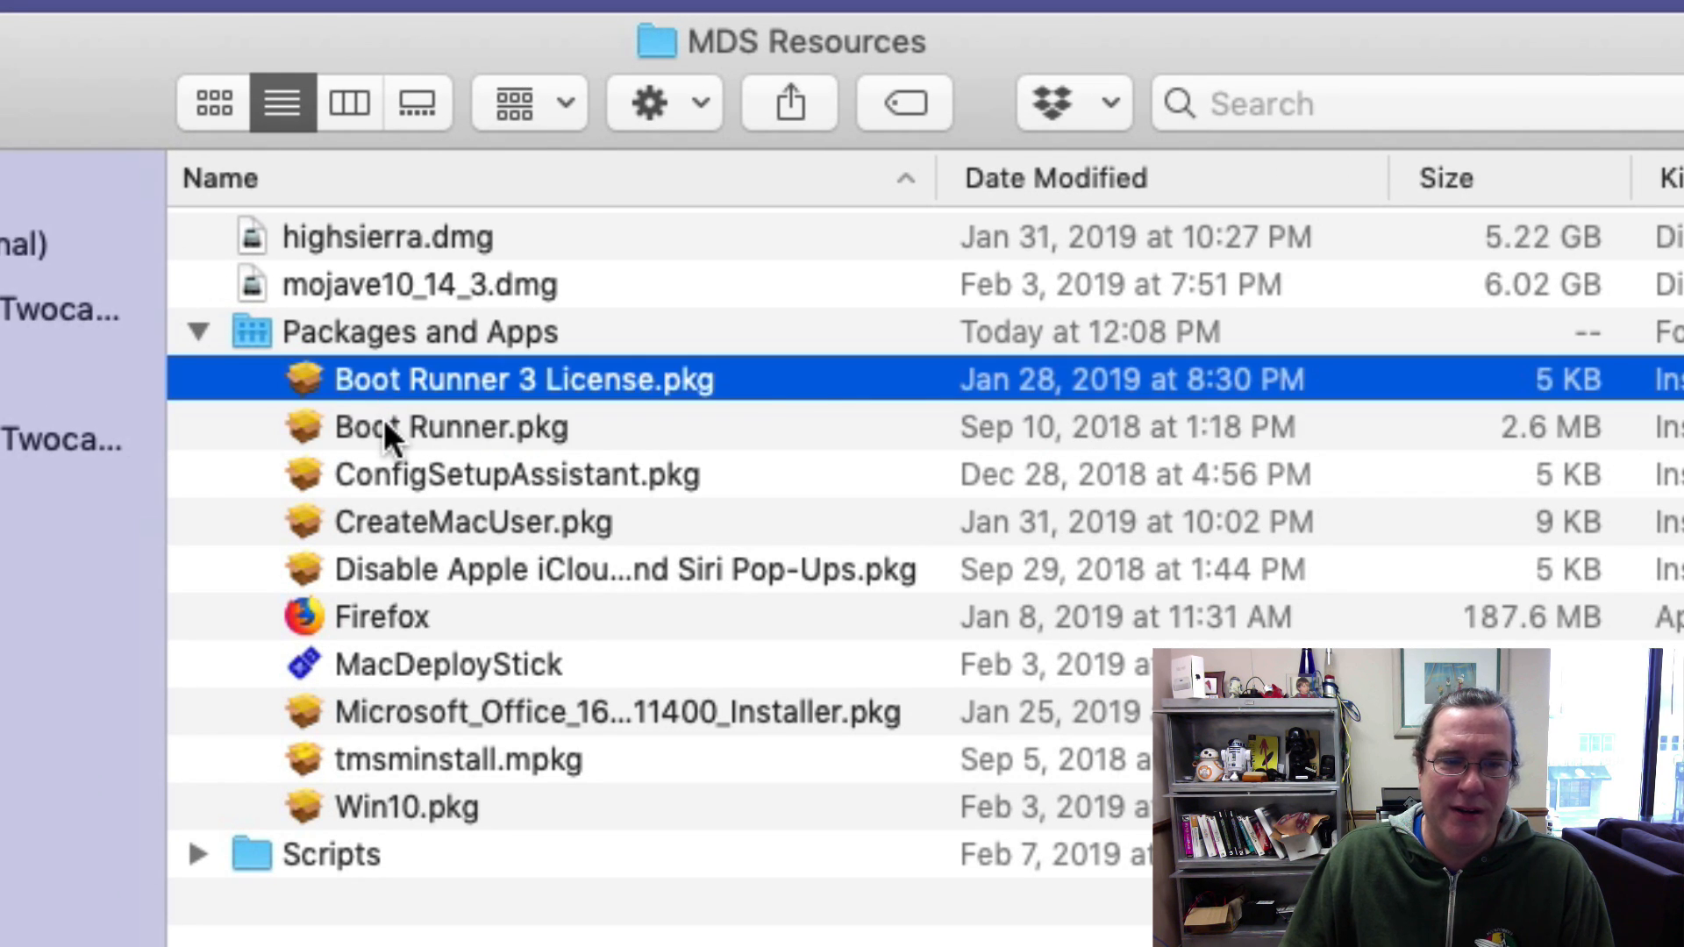
{"action": "left_click", "coordinate": [382, 418]}
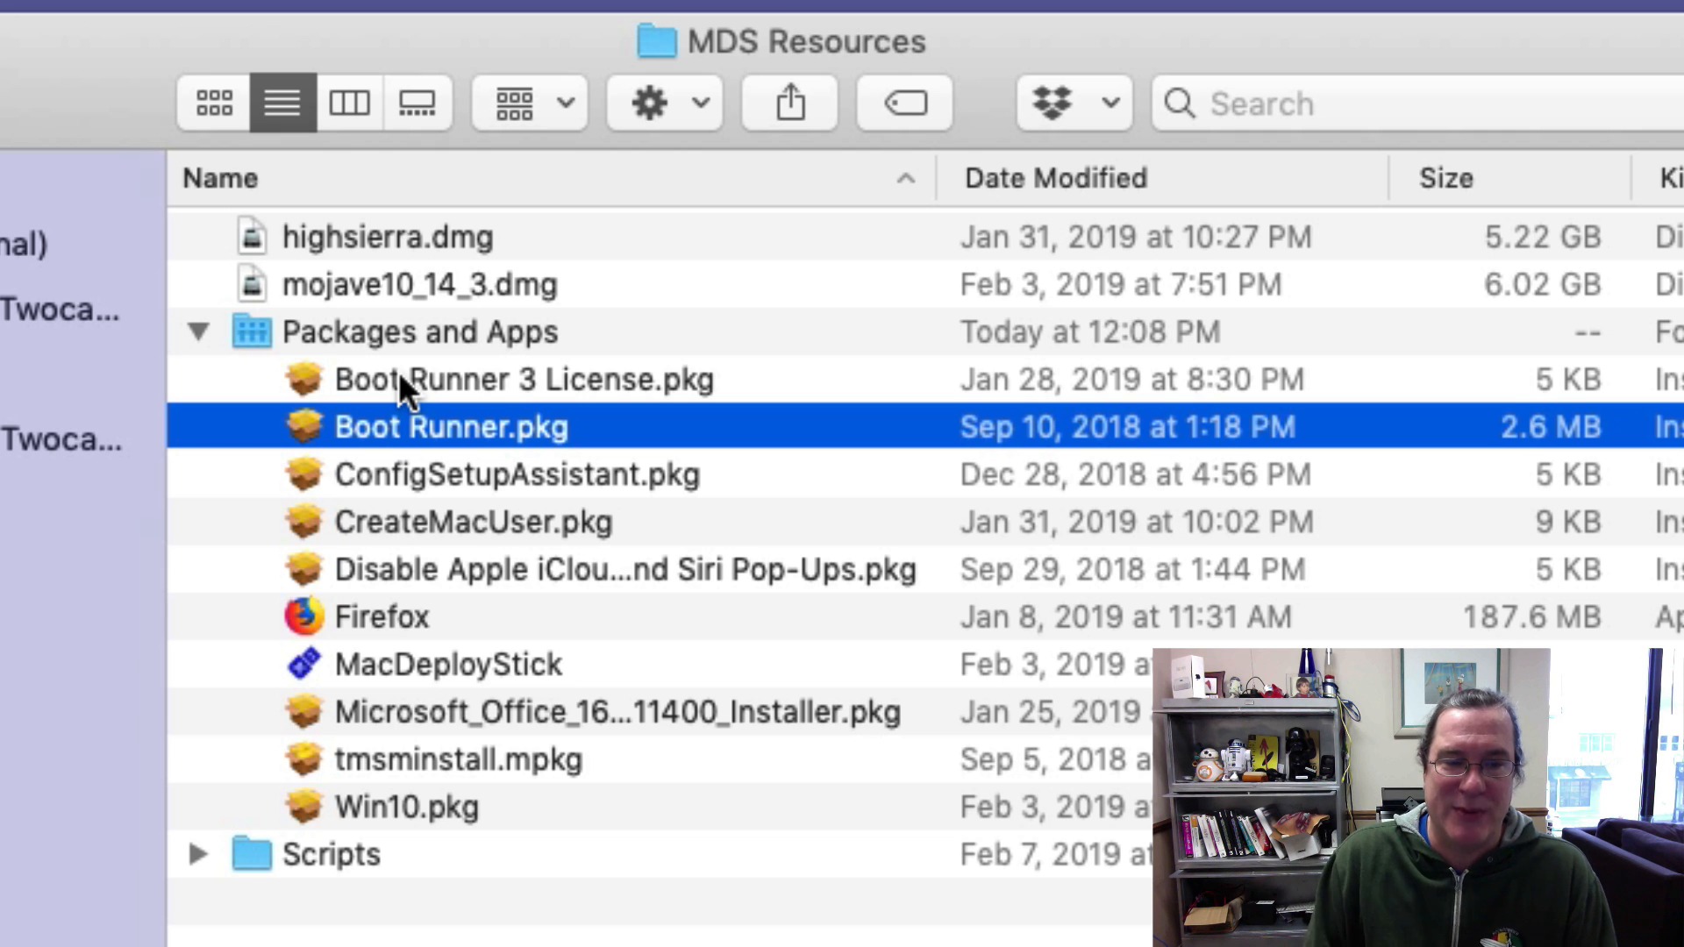
{"action": "left_click", "coordinate": [461, 474]}
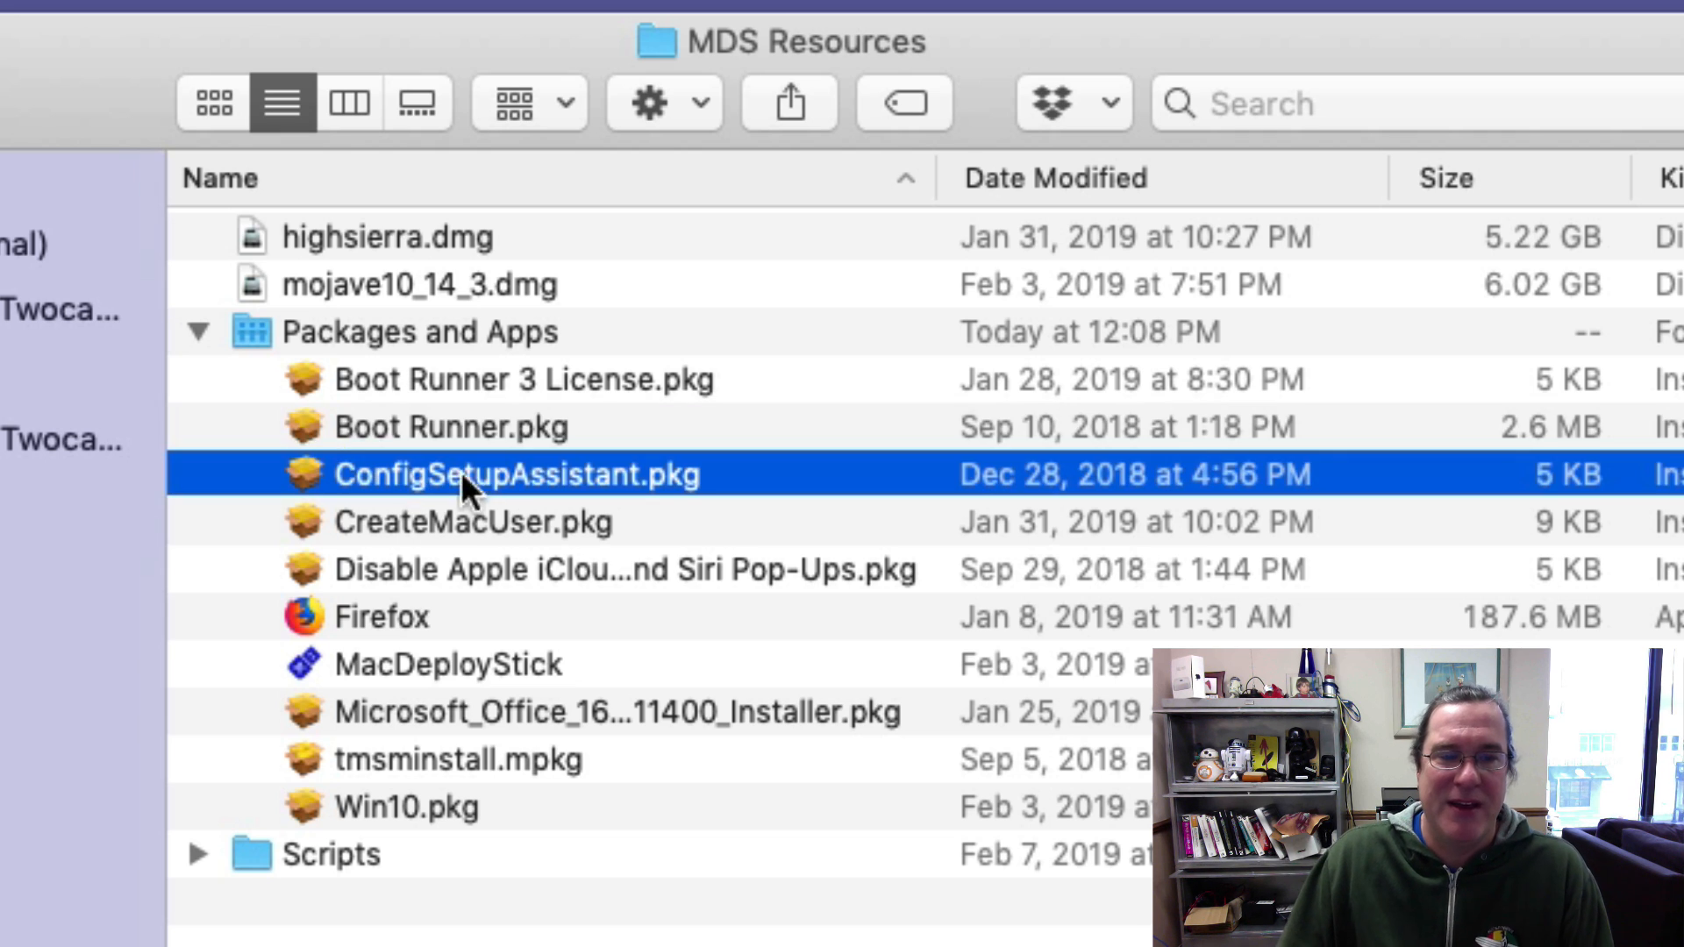
{"action": "left_click", "coordinate": [499, 523]}
{"action": "left_click", "coordinate": [501, 561]}
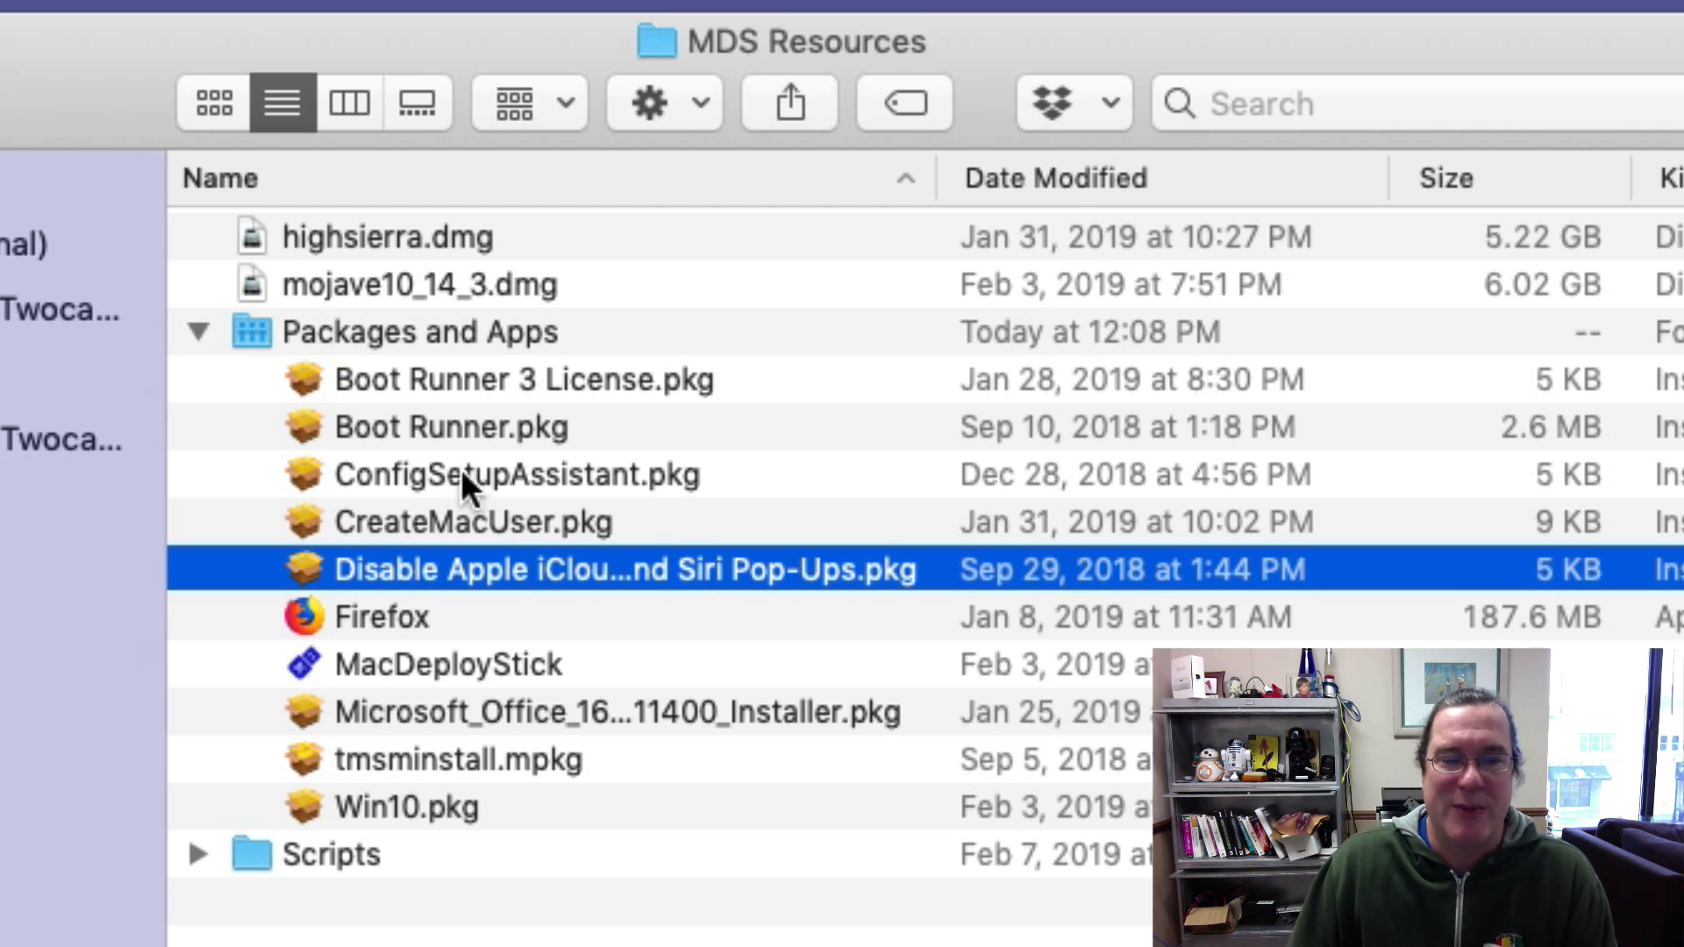
{"action": "left_click", "coordinate": [365, 618]}
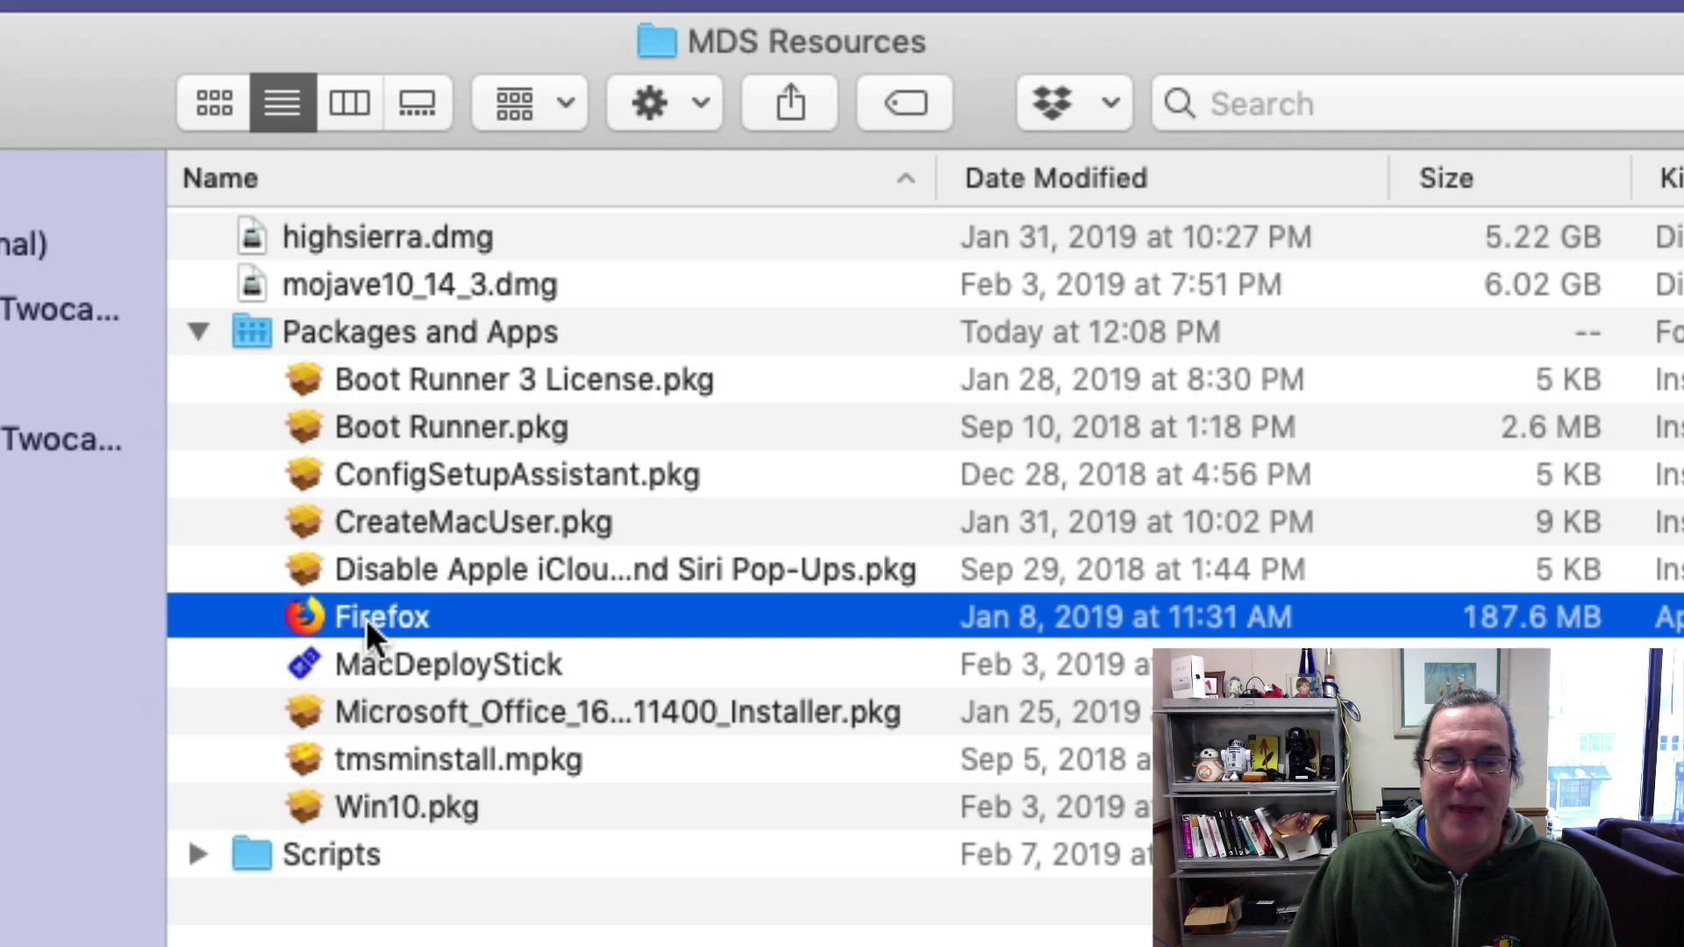
{"action": "left_click", "coordinate": [404, 656]}
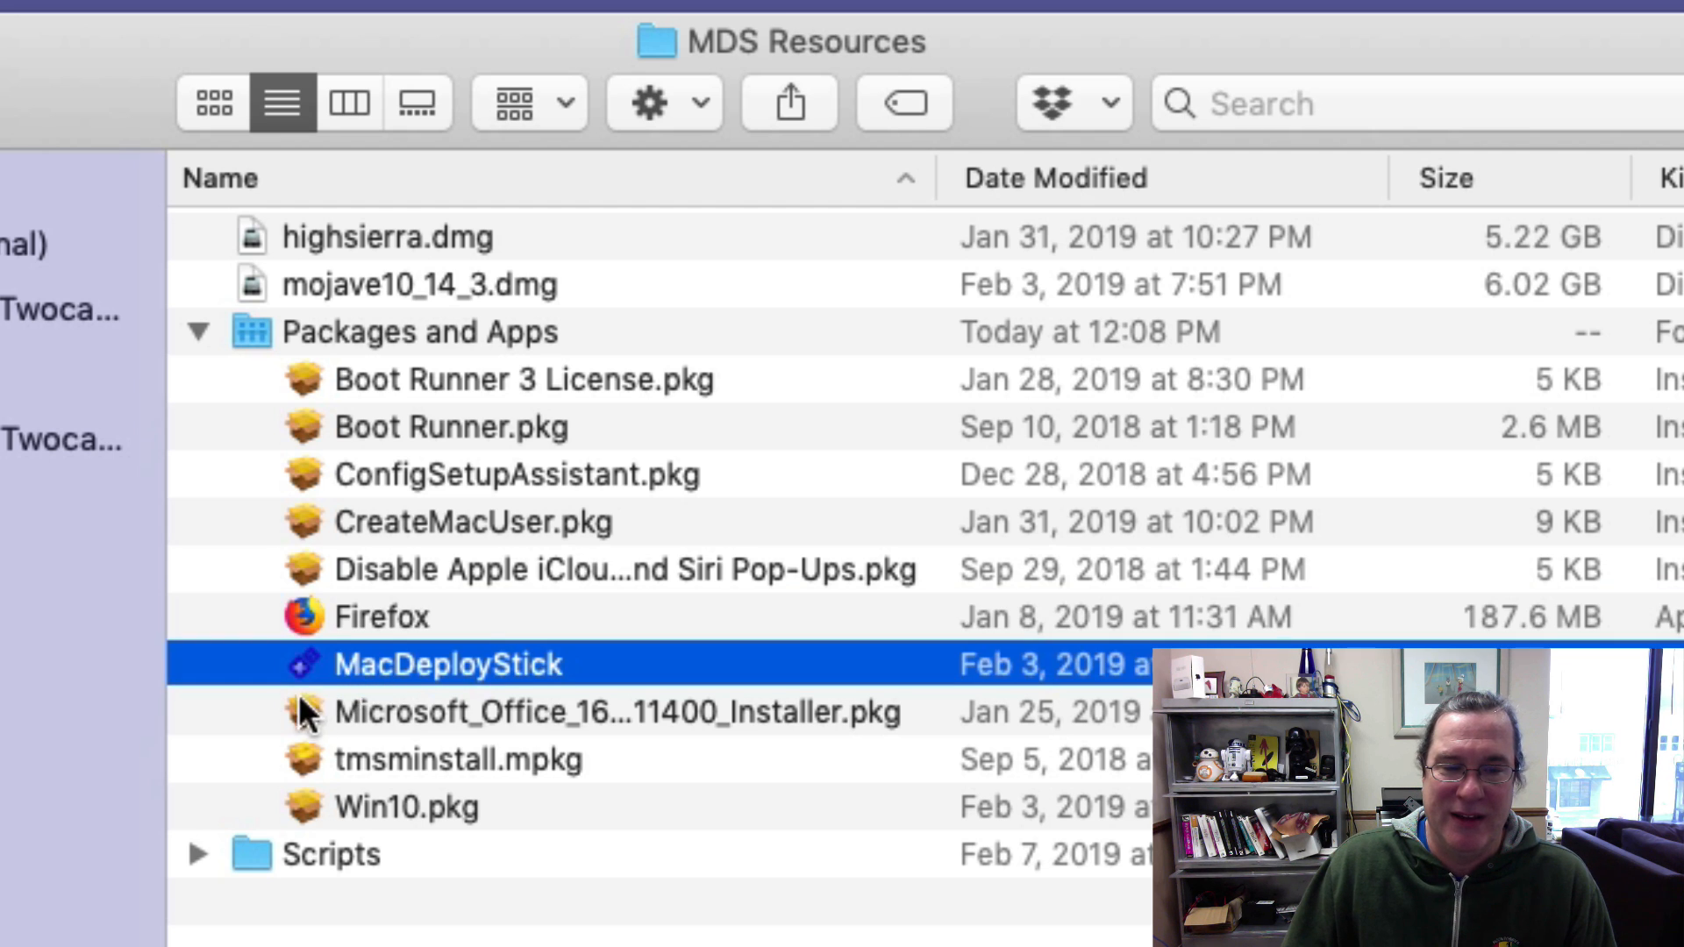
{"action": "left_click", "coordinate": [408, 705]}
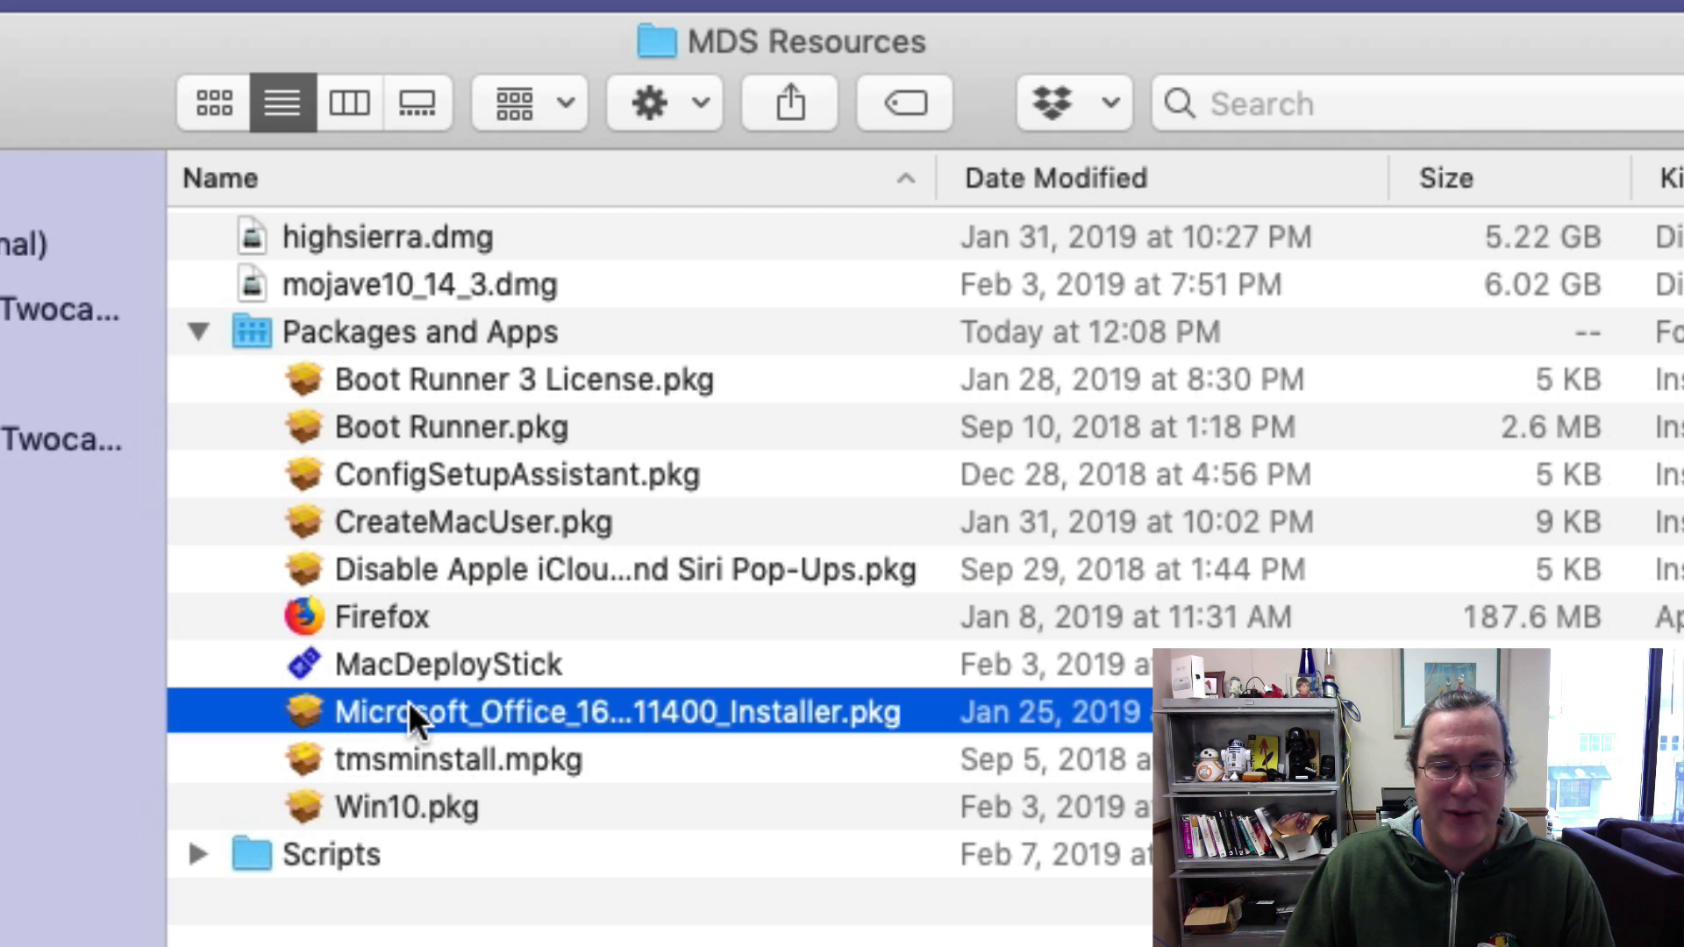
{"action": "left_click", "coordinate": [410, 763]}
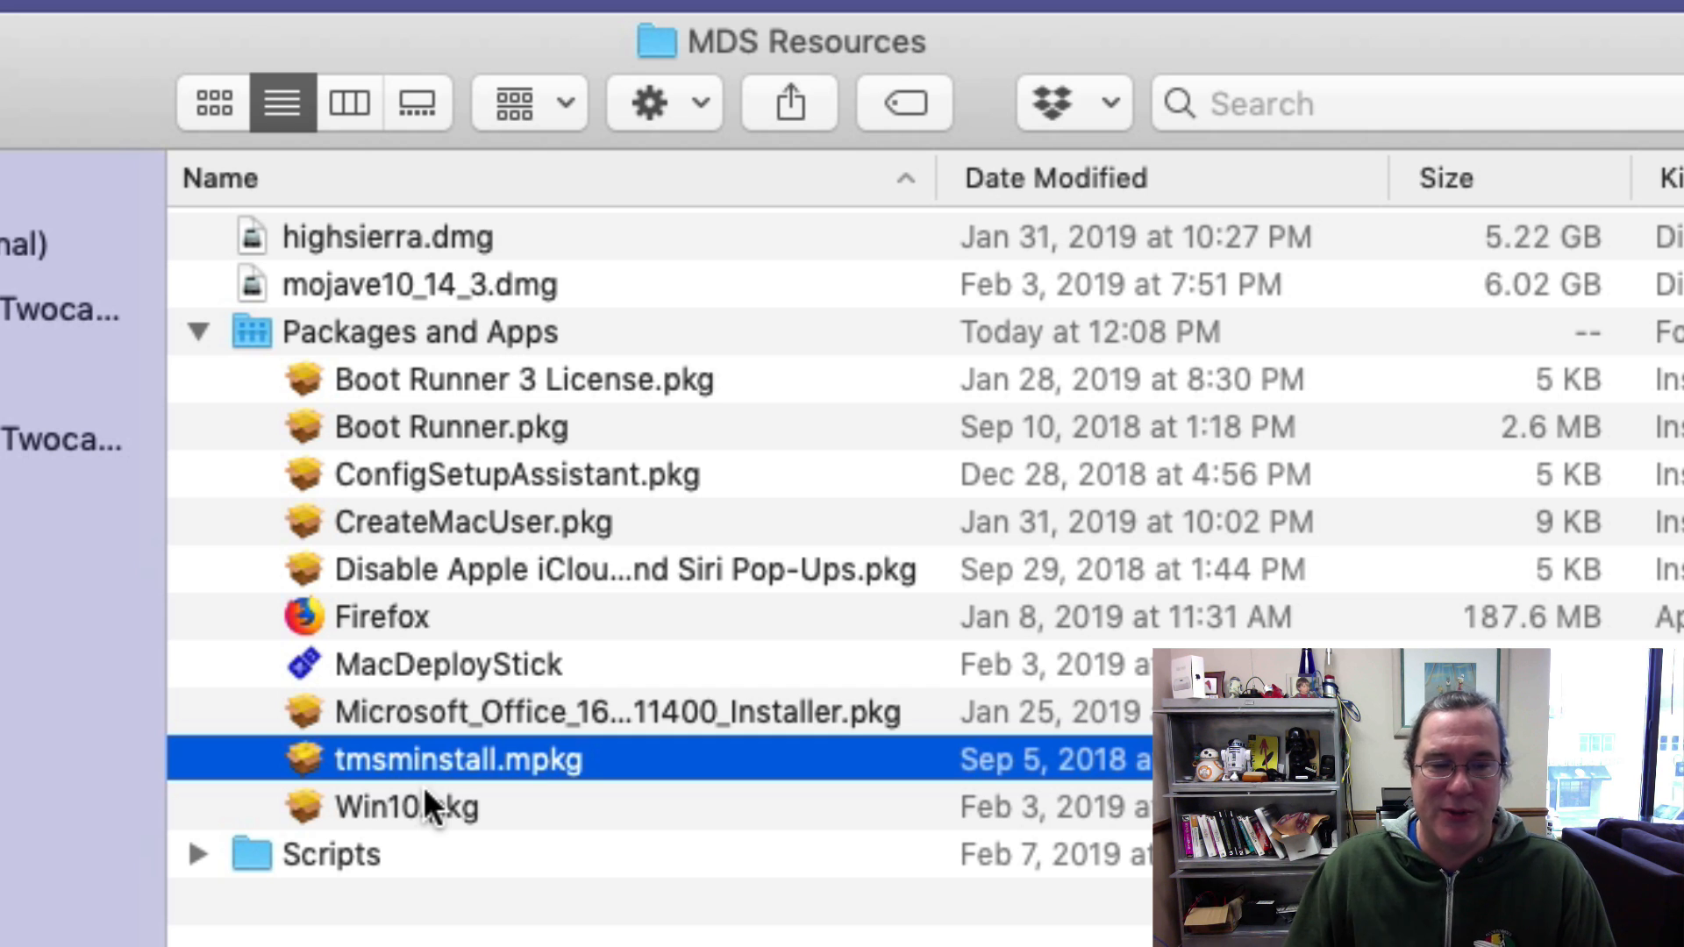
{"action": "left_click", "coordinate": [412, 807]}
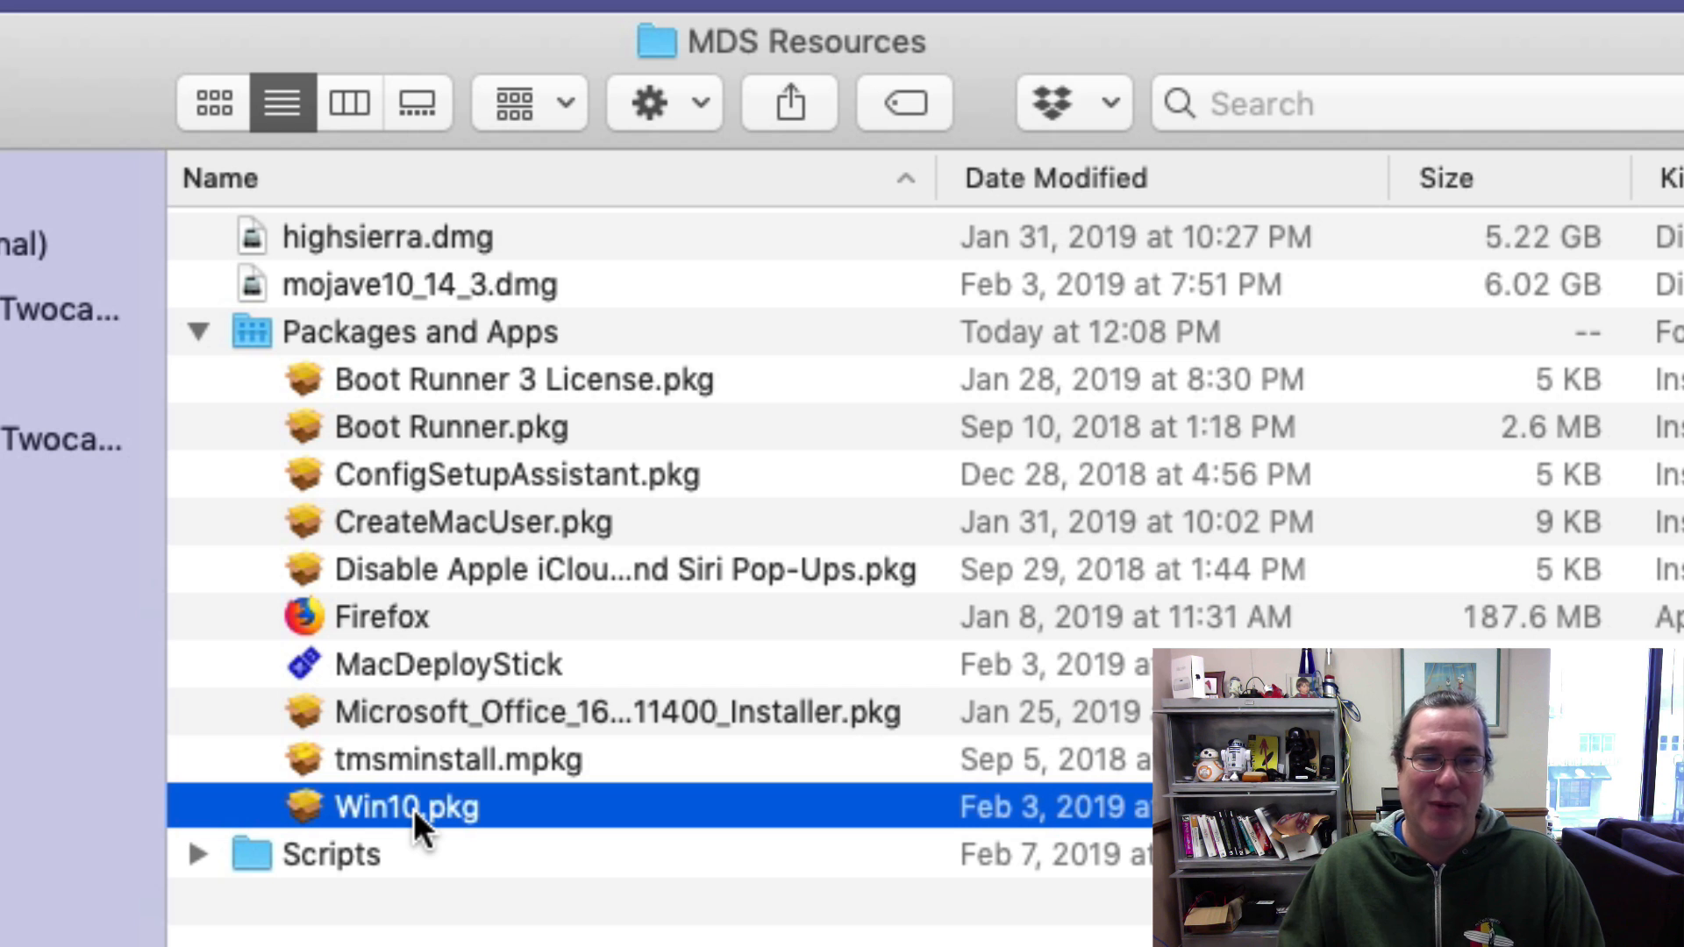
{"action": "left_click", "coordinate": [400, 387]}
{"action": "left_click", "coordinate": [400, 407]}
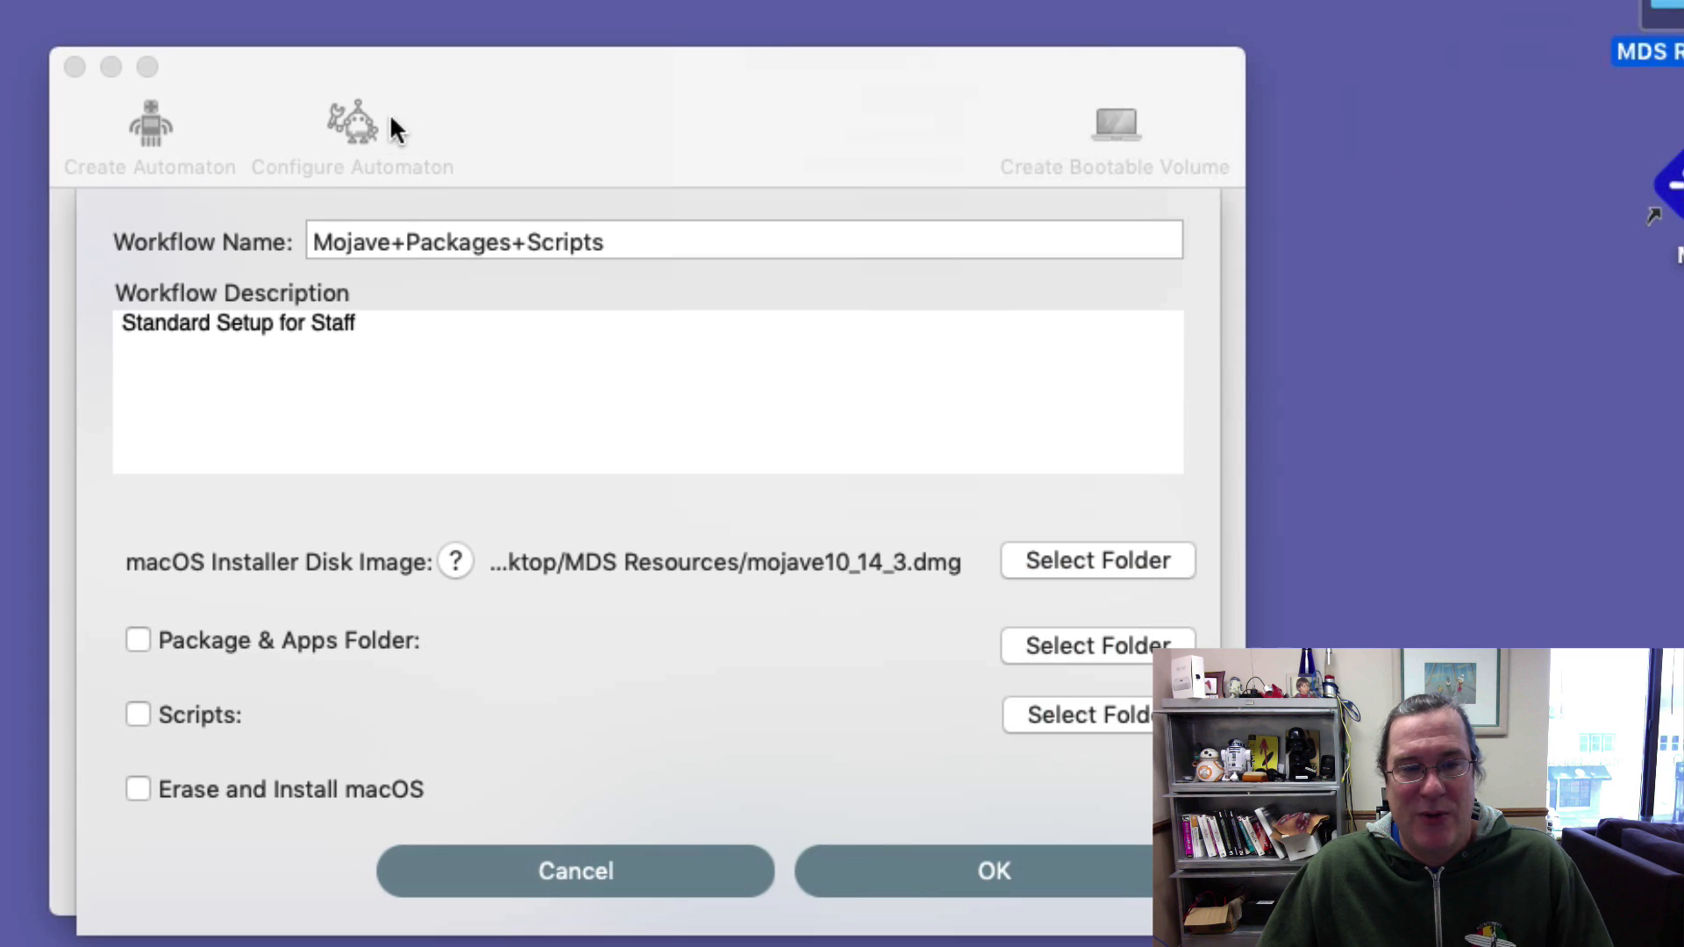
Return to the MDS workflow and set its package and apps folder to Packages and Apps in MDS Resources
{"action": "left_click", "coordinate": [576, 83]}
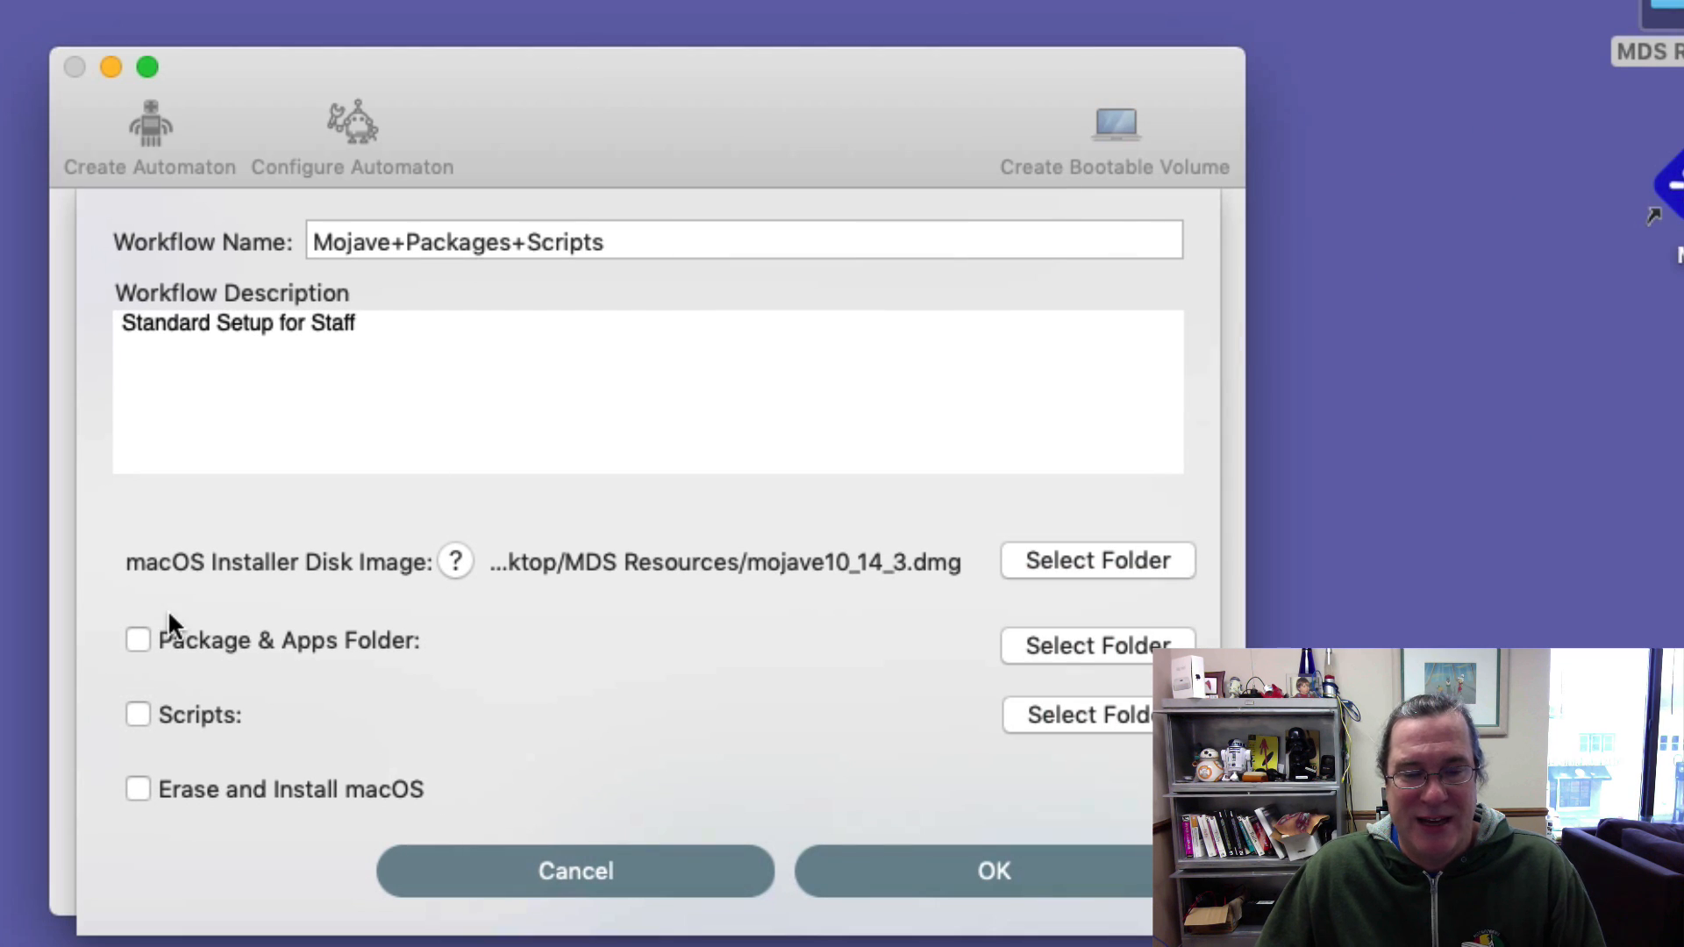
{"action": "left_click", "coordinate": [1086, 644]}
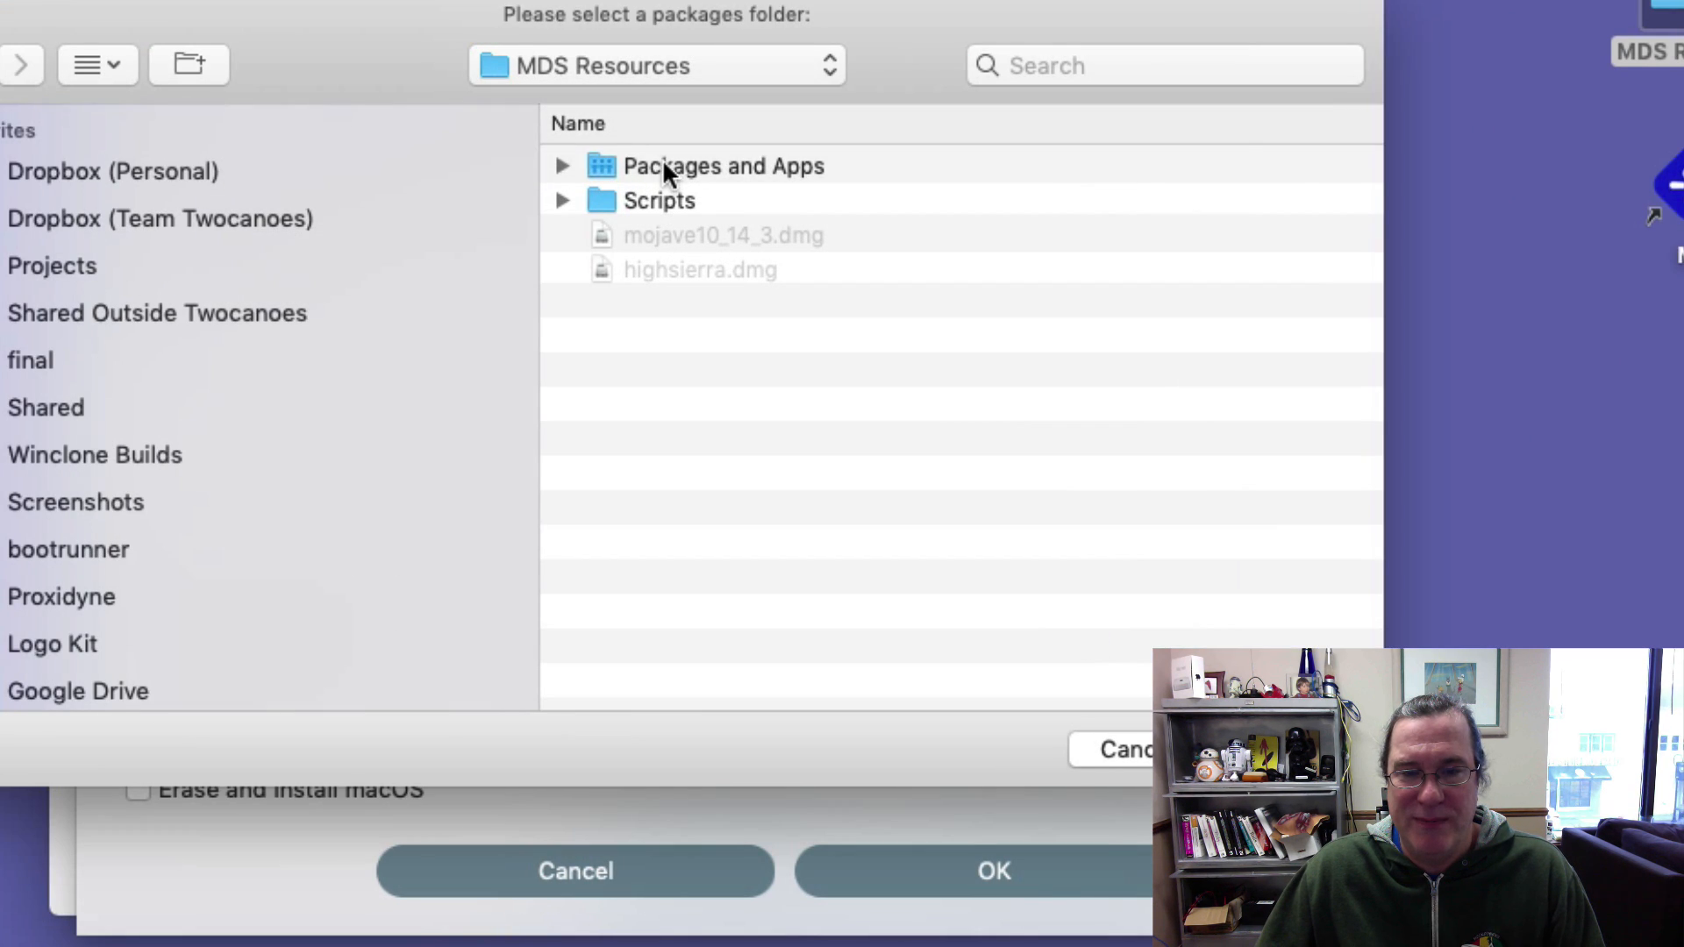
{"action": "double_click", "coordinate": [663, 167]}
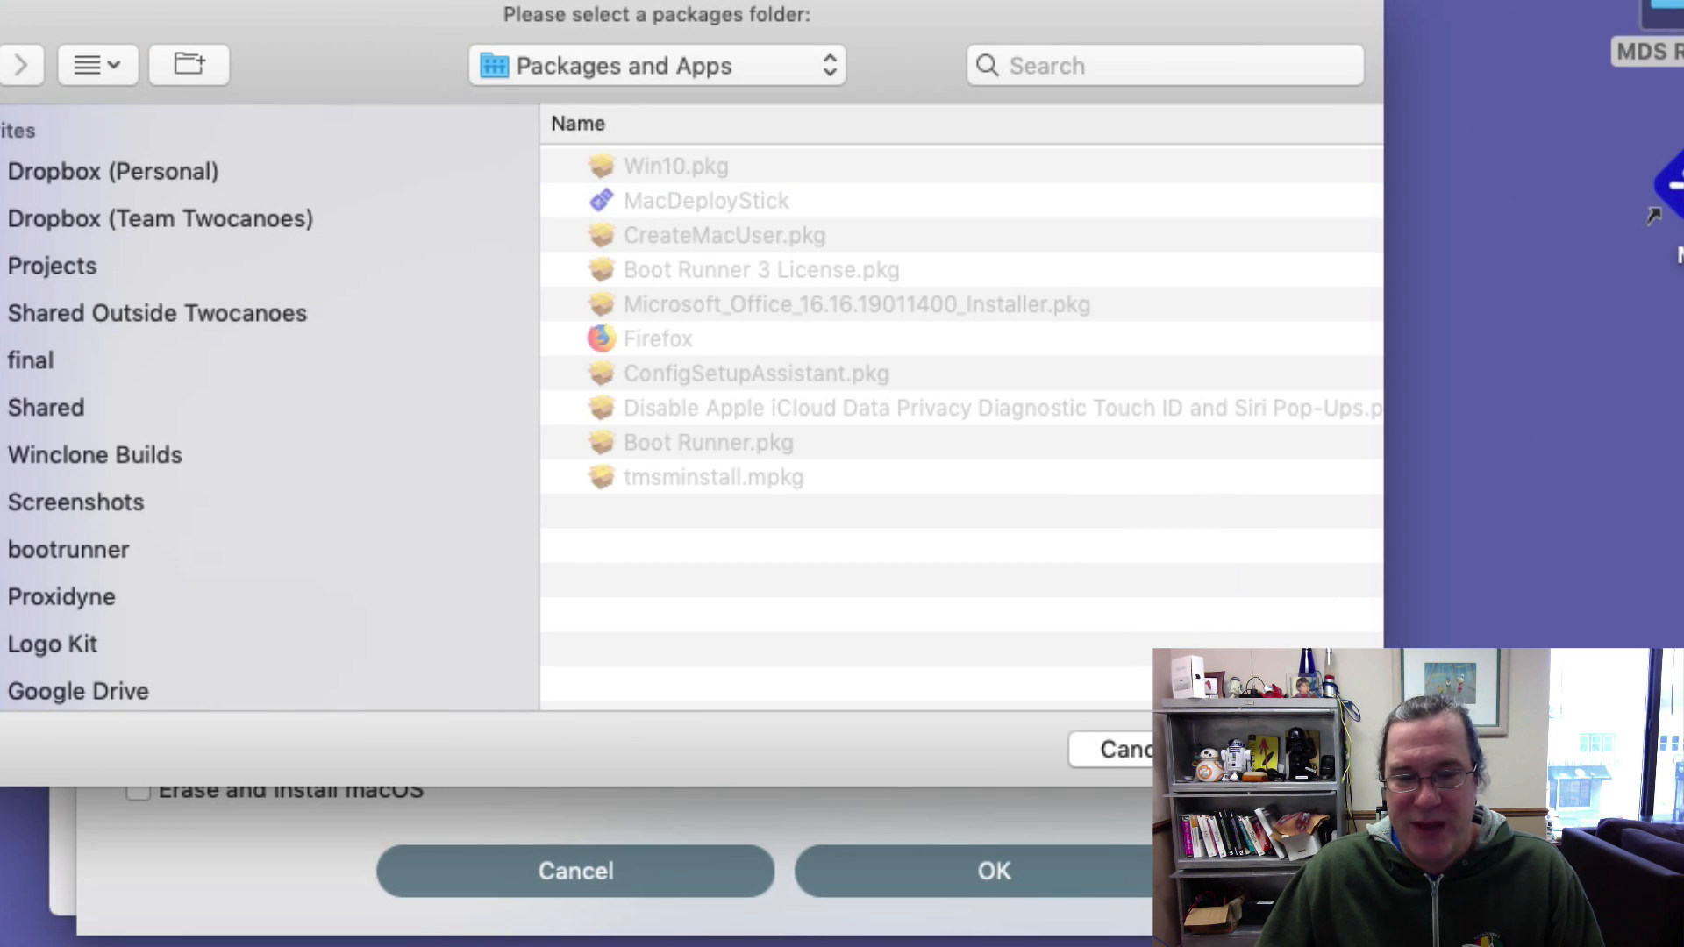
{"action": "left_click", "coordinate": [1293, 749]}
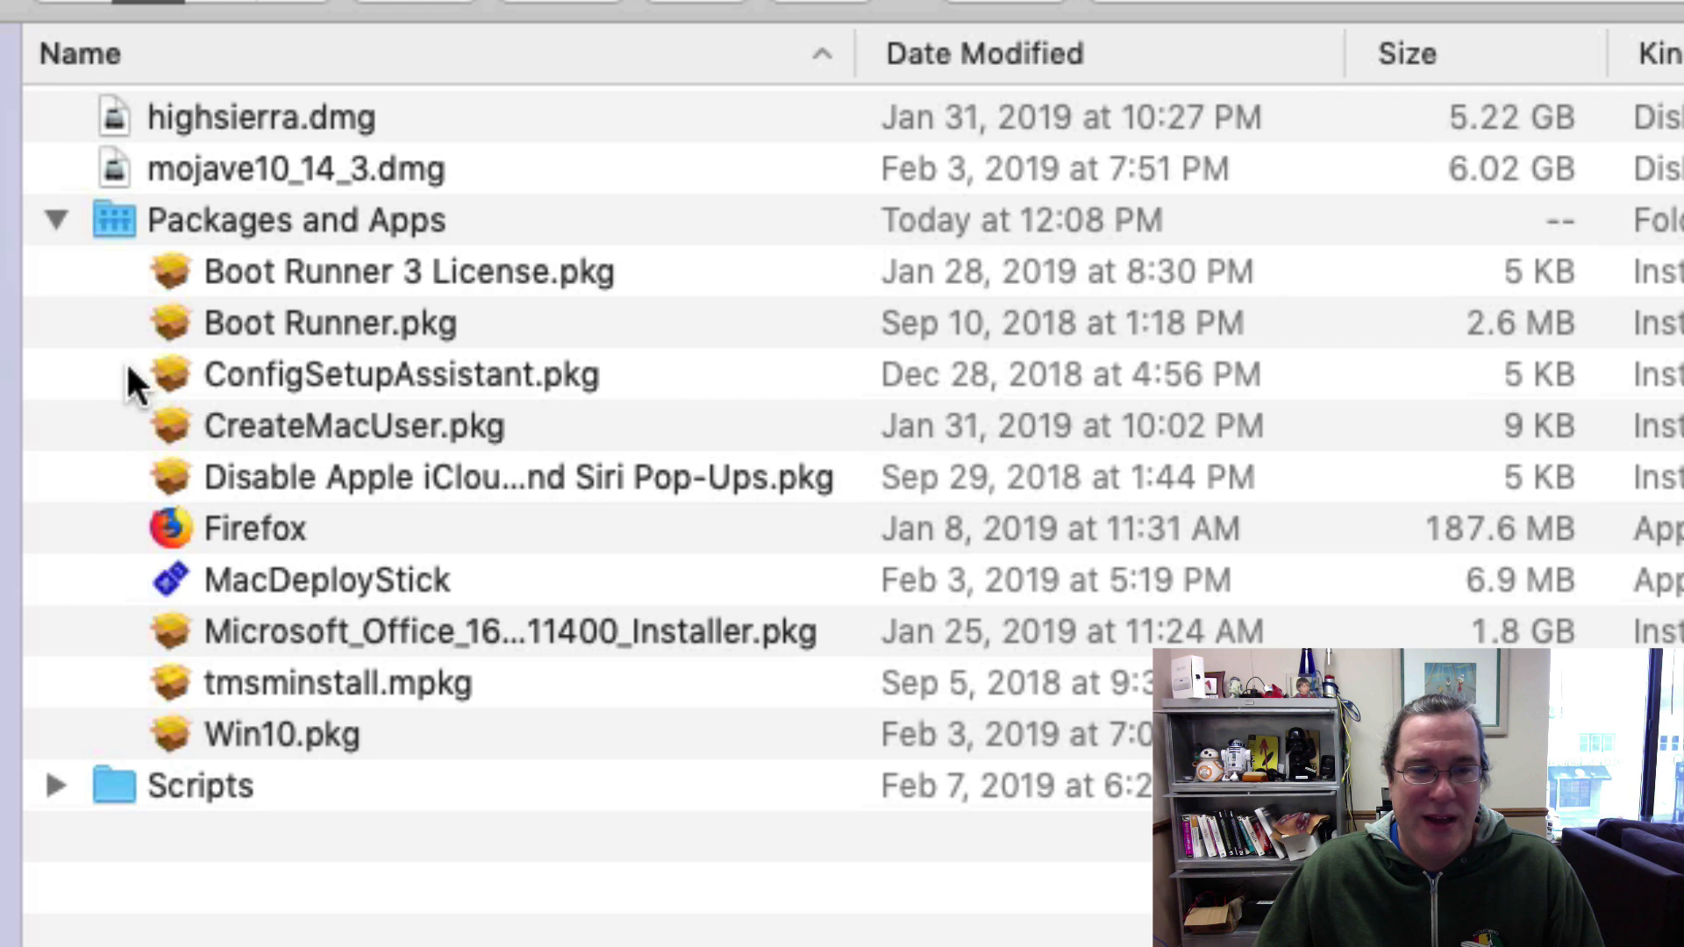
Back in Finder, collapse Packages and Apps, then show the contents of the Scripts folder with its Resources subfolder collapsed
{"action": "left_click", "coordinate": [45, 228]}
{"action": "left_click", "coordinate": [56, 271]}
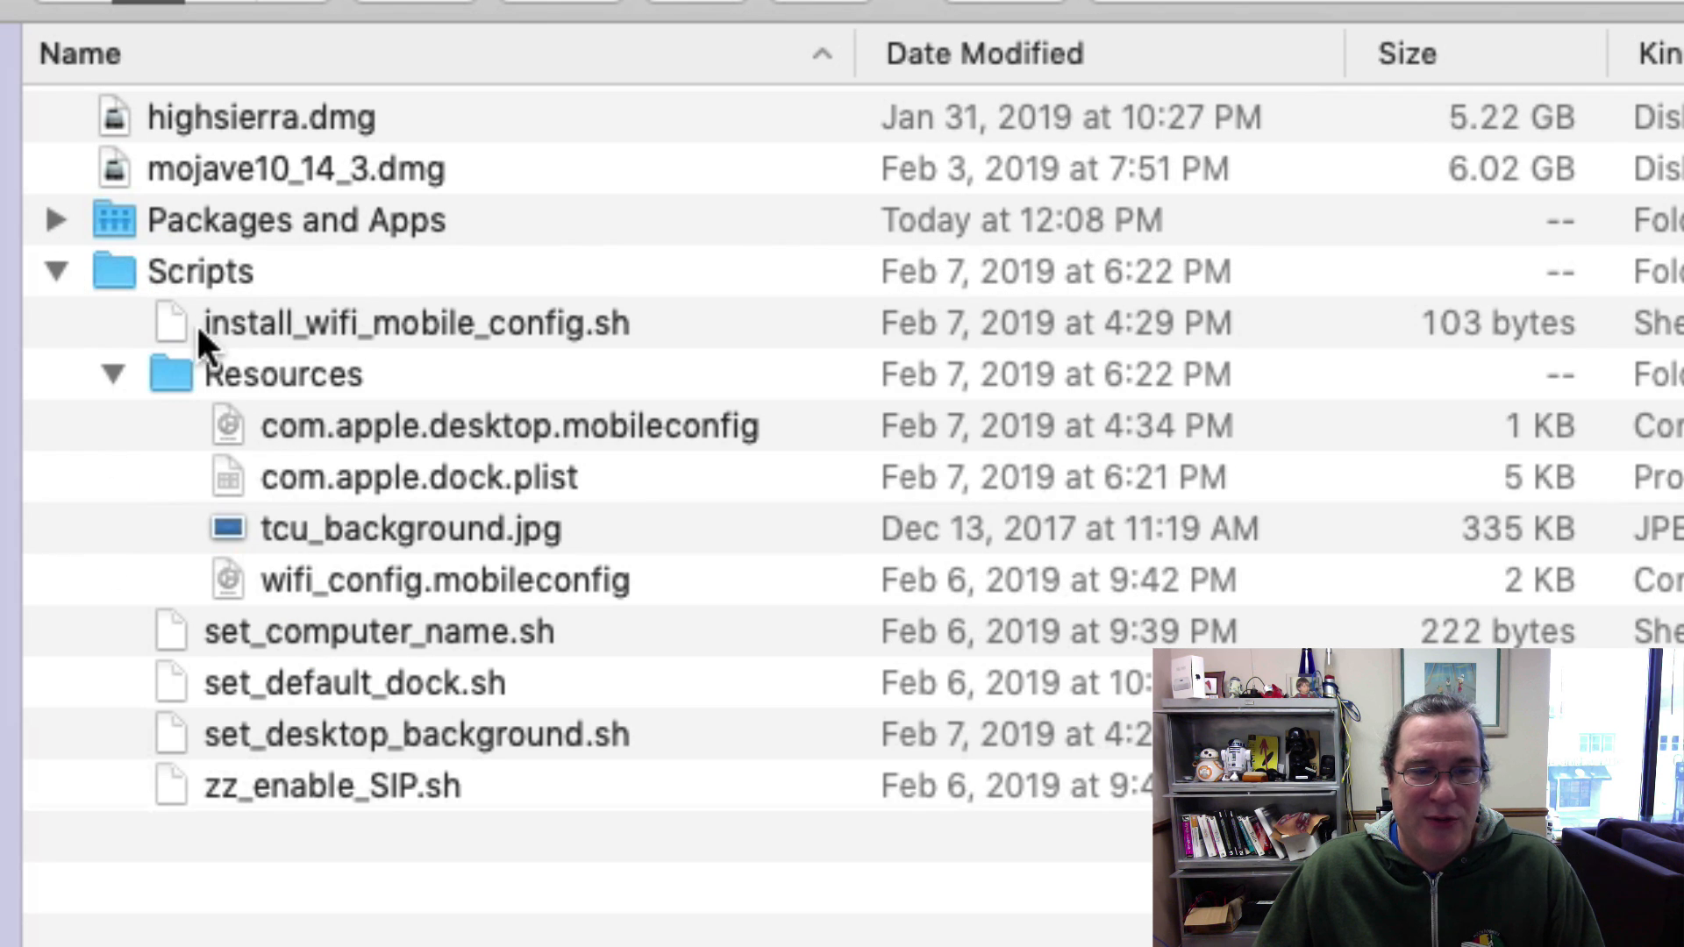
{"action": "left_click", "coordinate": [200, 368]}
{"action": "left_click", "coordinate": [113, 375]}
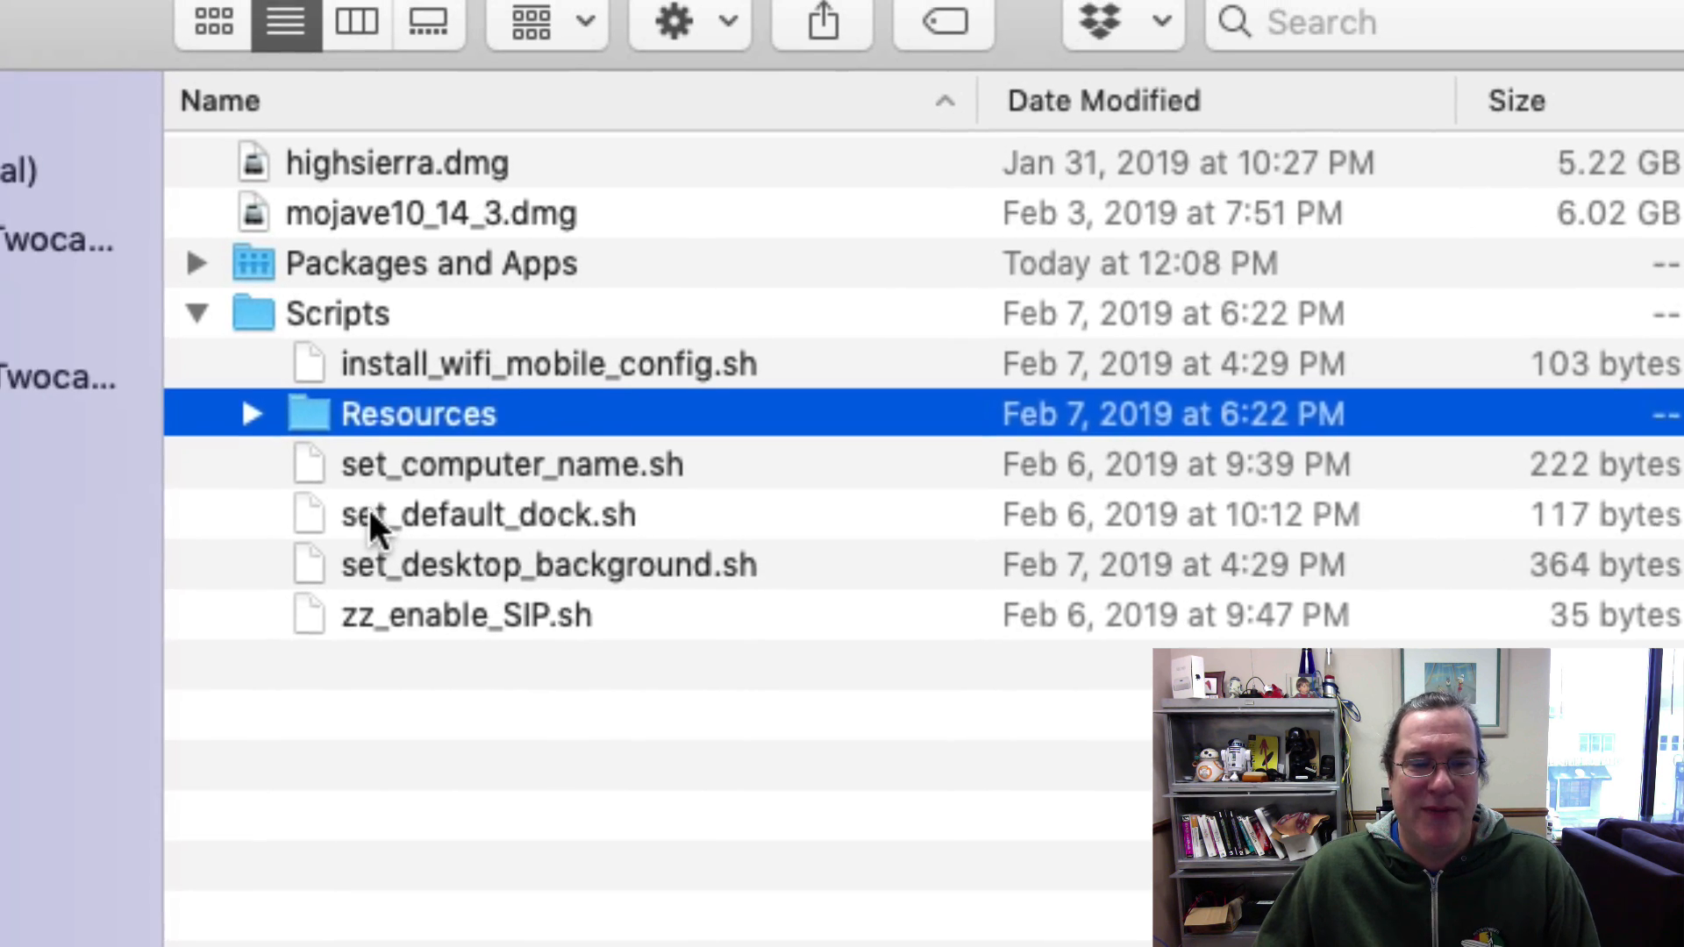
Preview the contents of set_default_dock.sh in the Scripts folder and close the preview
{"action": "left_click", "coordinate": [233, 483]}
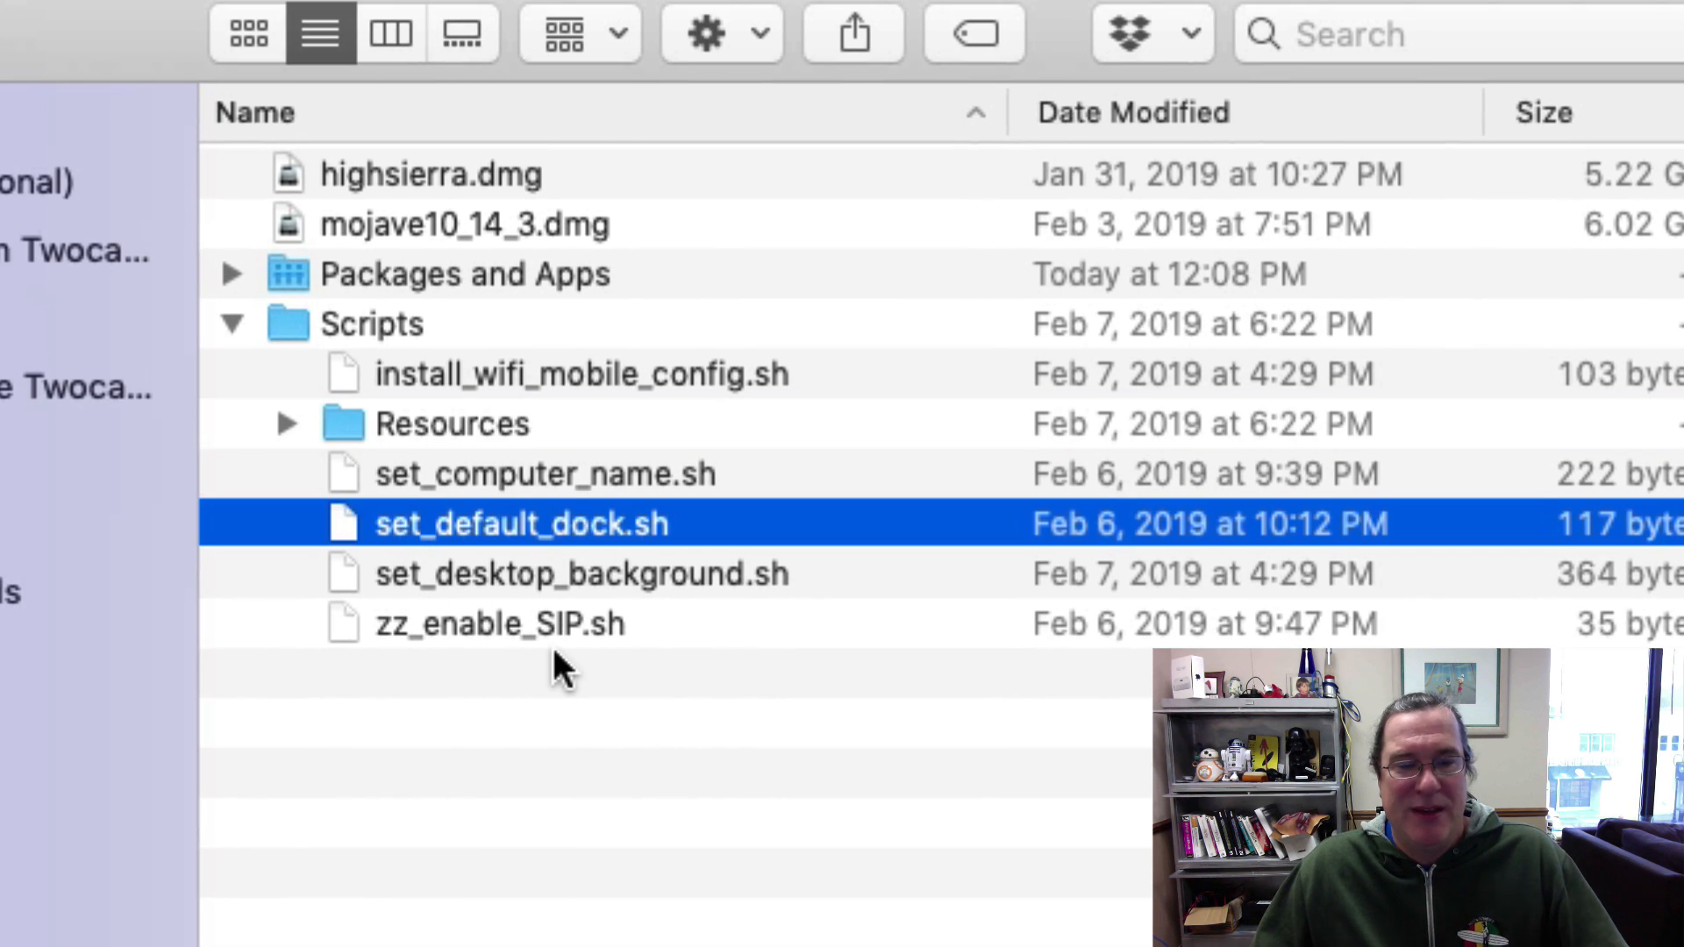
{"action": "key", "text": "space"}
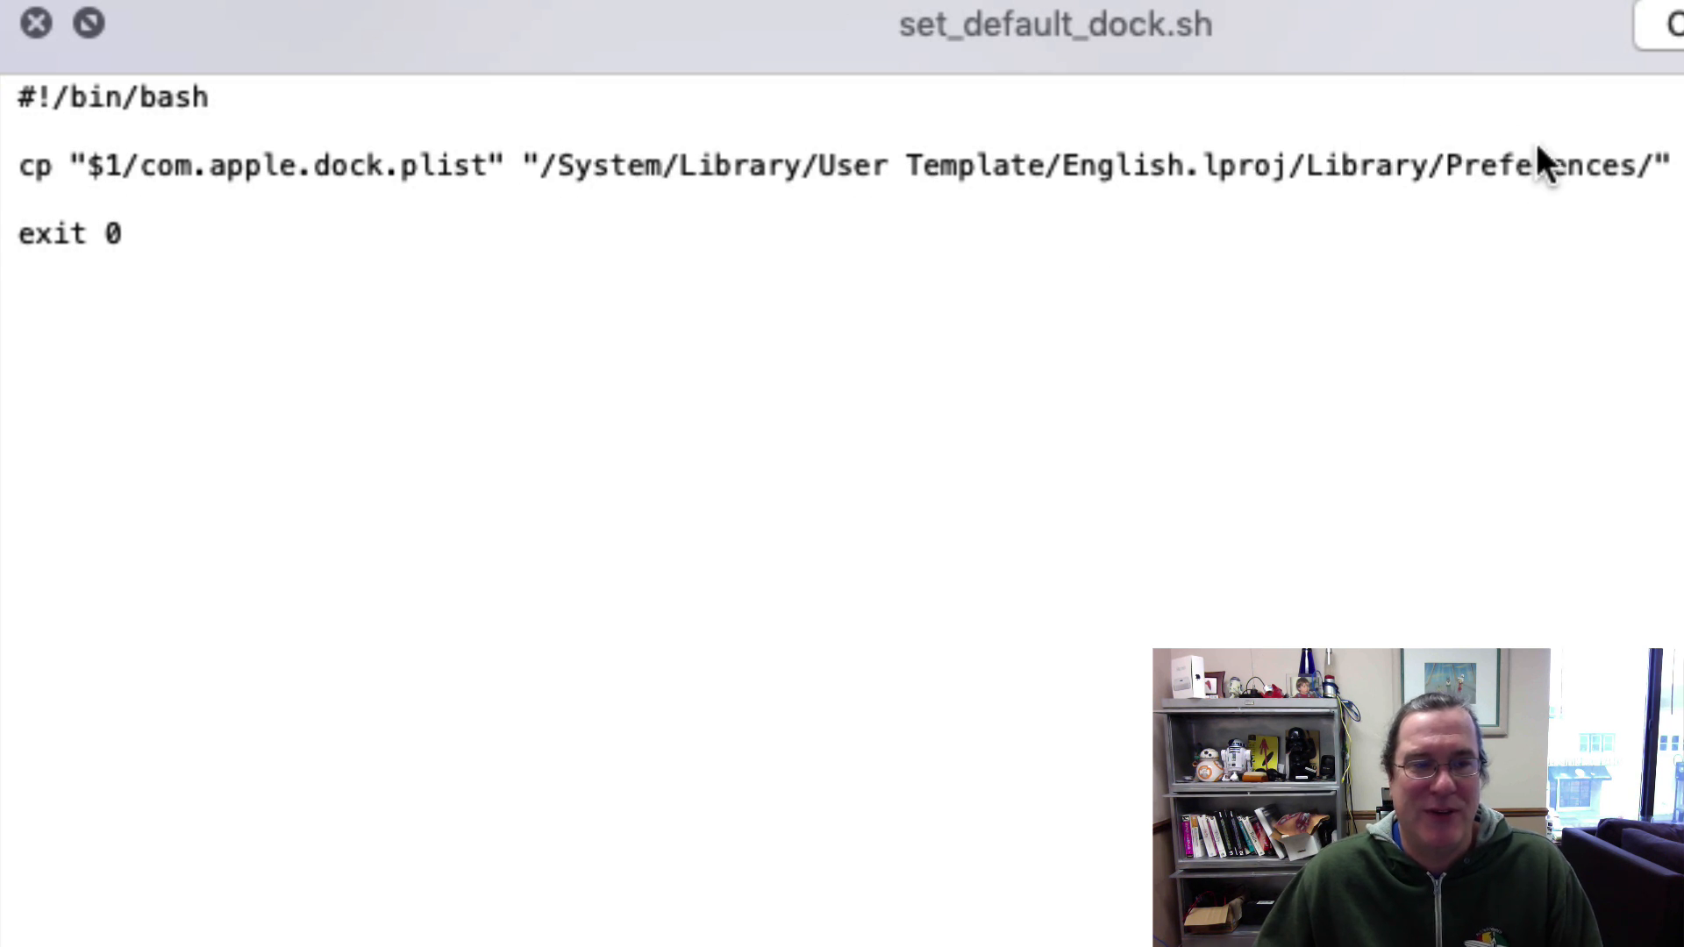
{"action": "left_click", "coordinate": [39, 22]}
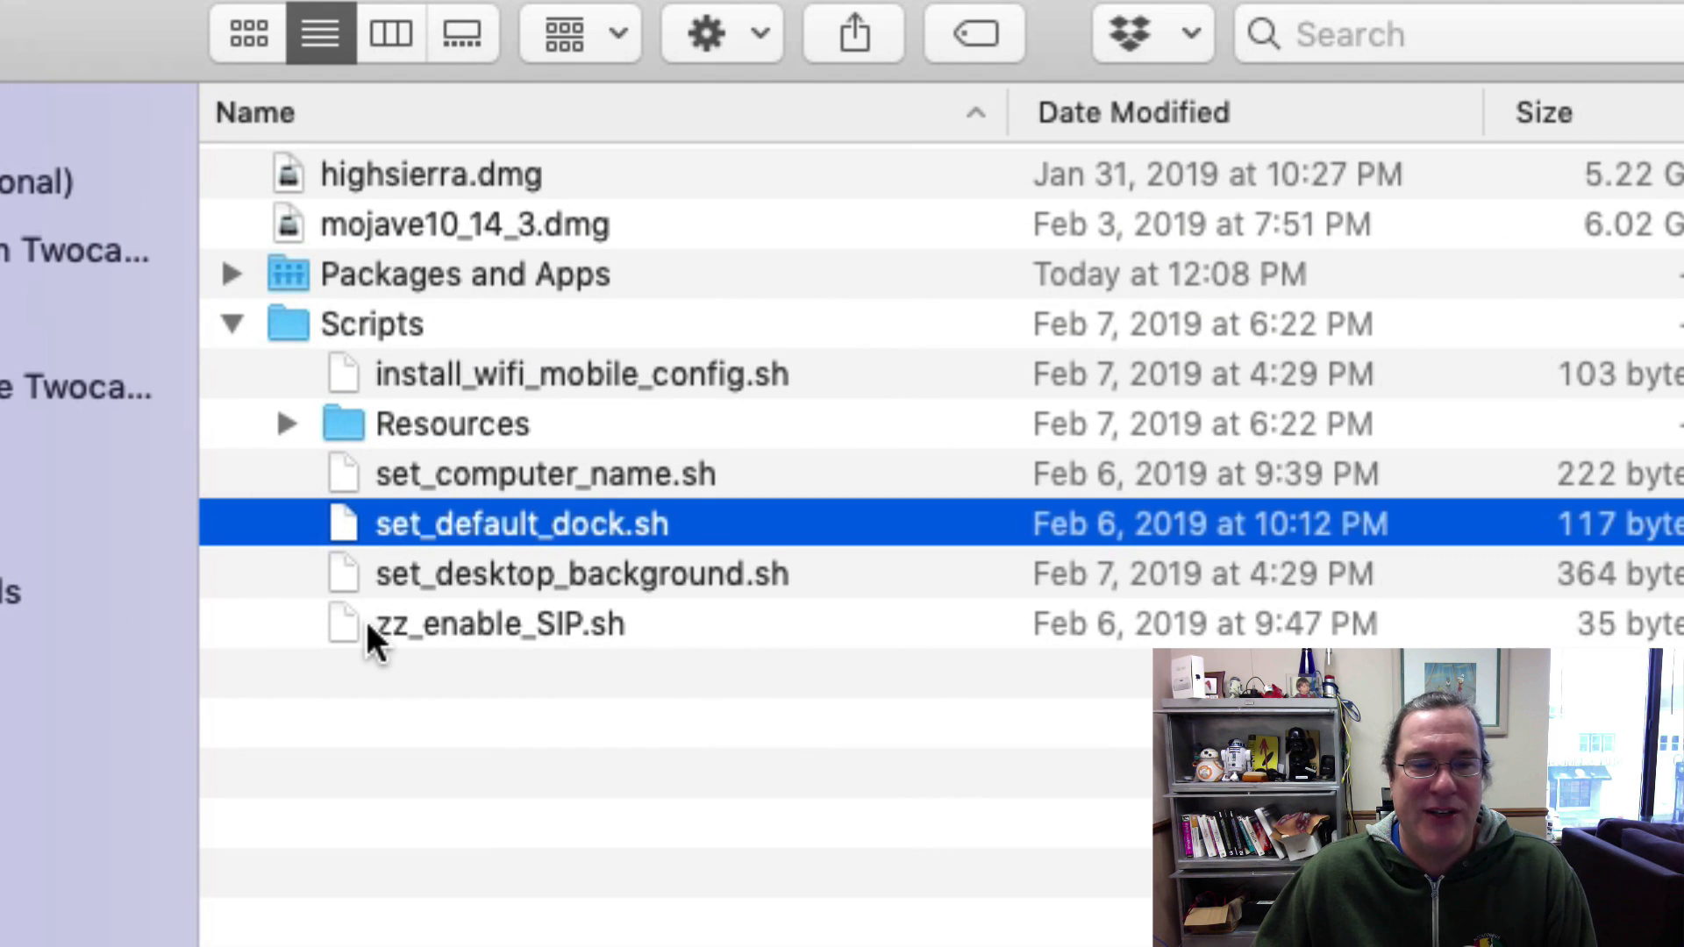
Show the Resources subfolder's contents in Scripts, look at tcu_background.jpg, and collapse Resources again
{"action": "left_click", "coordinate": [392, 571]}
{"action": "left_click", "coordinate": [286, 424]}
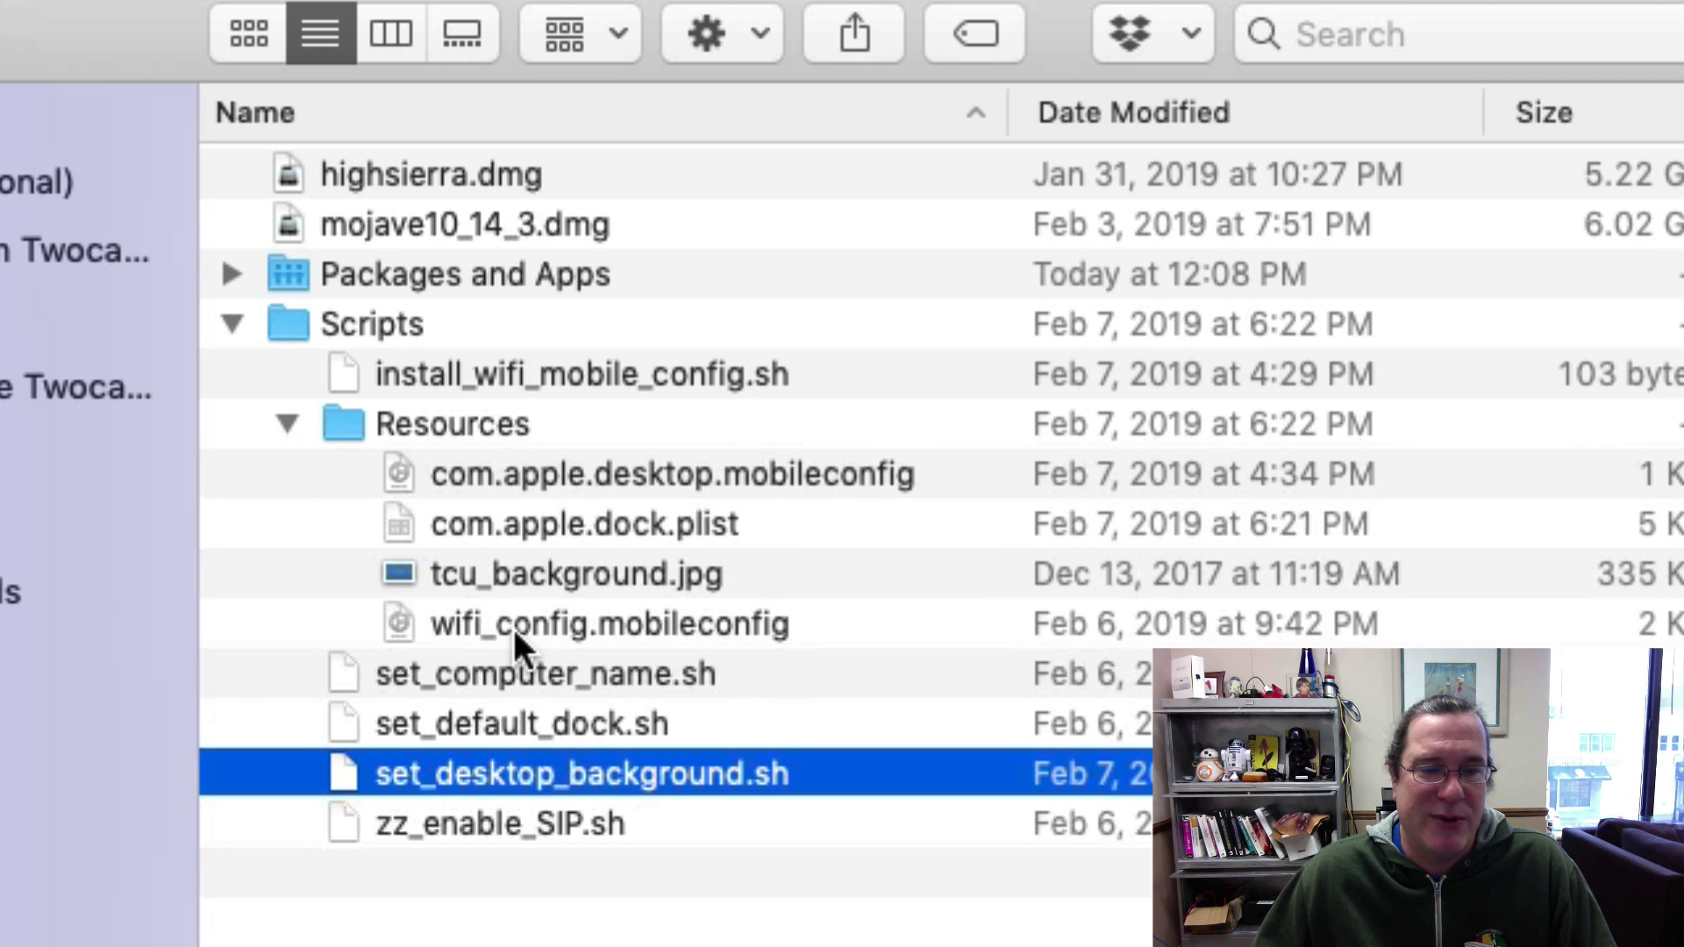
{"action": "left_click", "coordinate": [547, 575]}
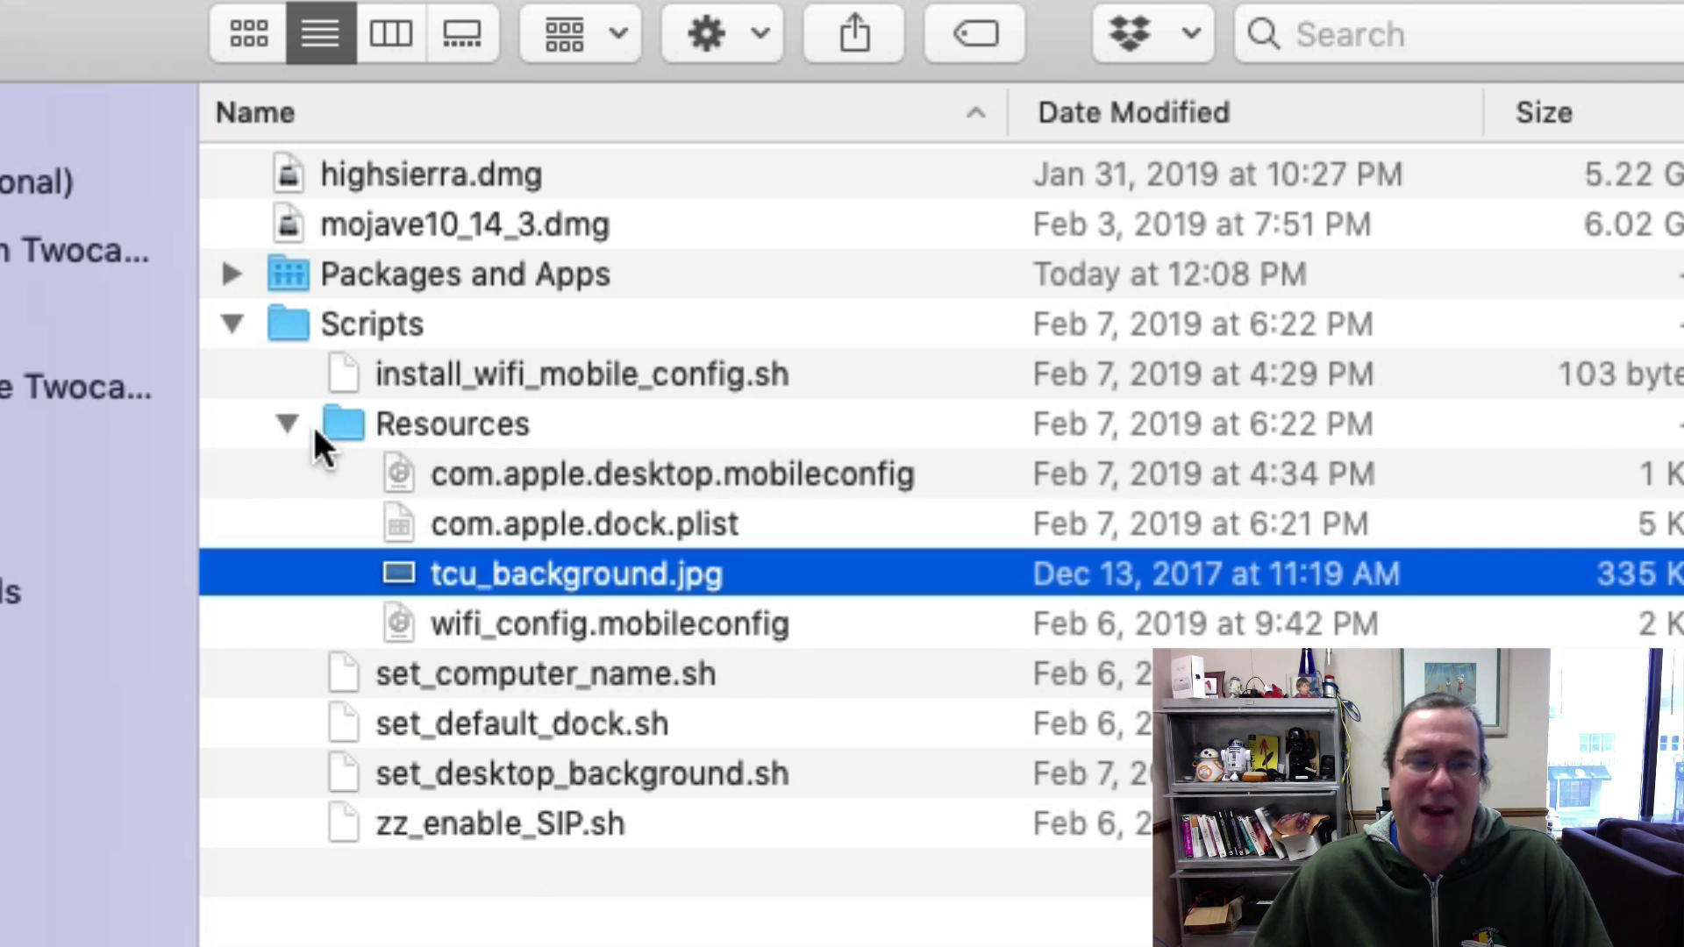
{"action": "left_click", "coordinate": [285, 423]}
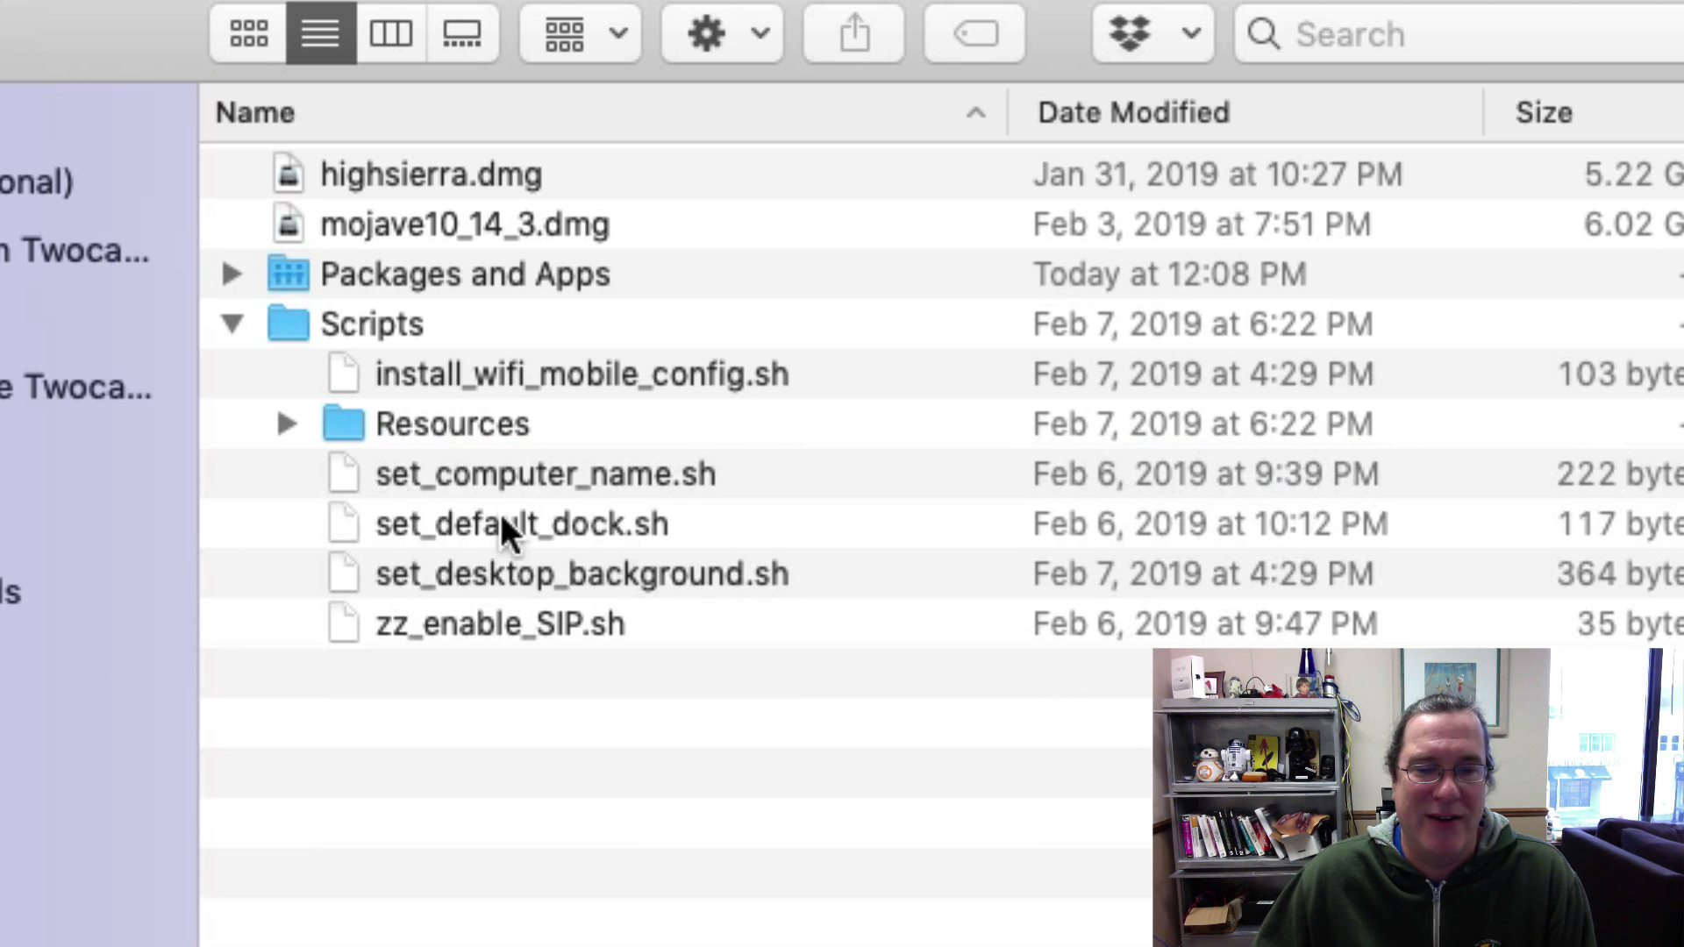
Preview the contents of set_desktop_background.sh in the Scripts folder and close the preview
{"action": "left_click", "coordinate": [565, 579]}
{"action": "key", "text": "space"}
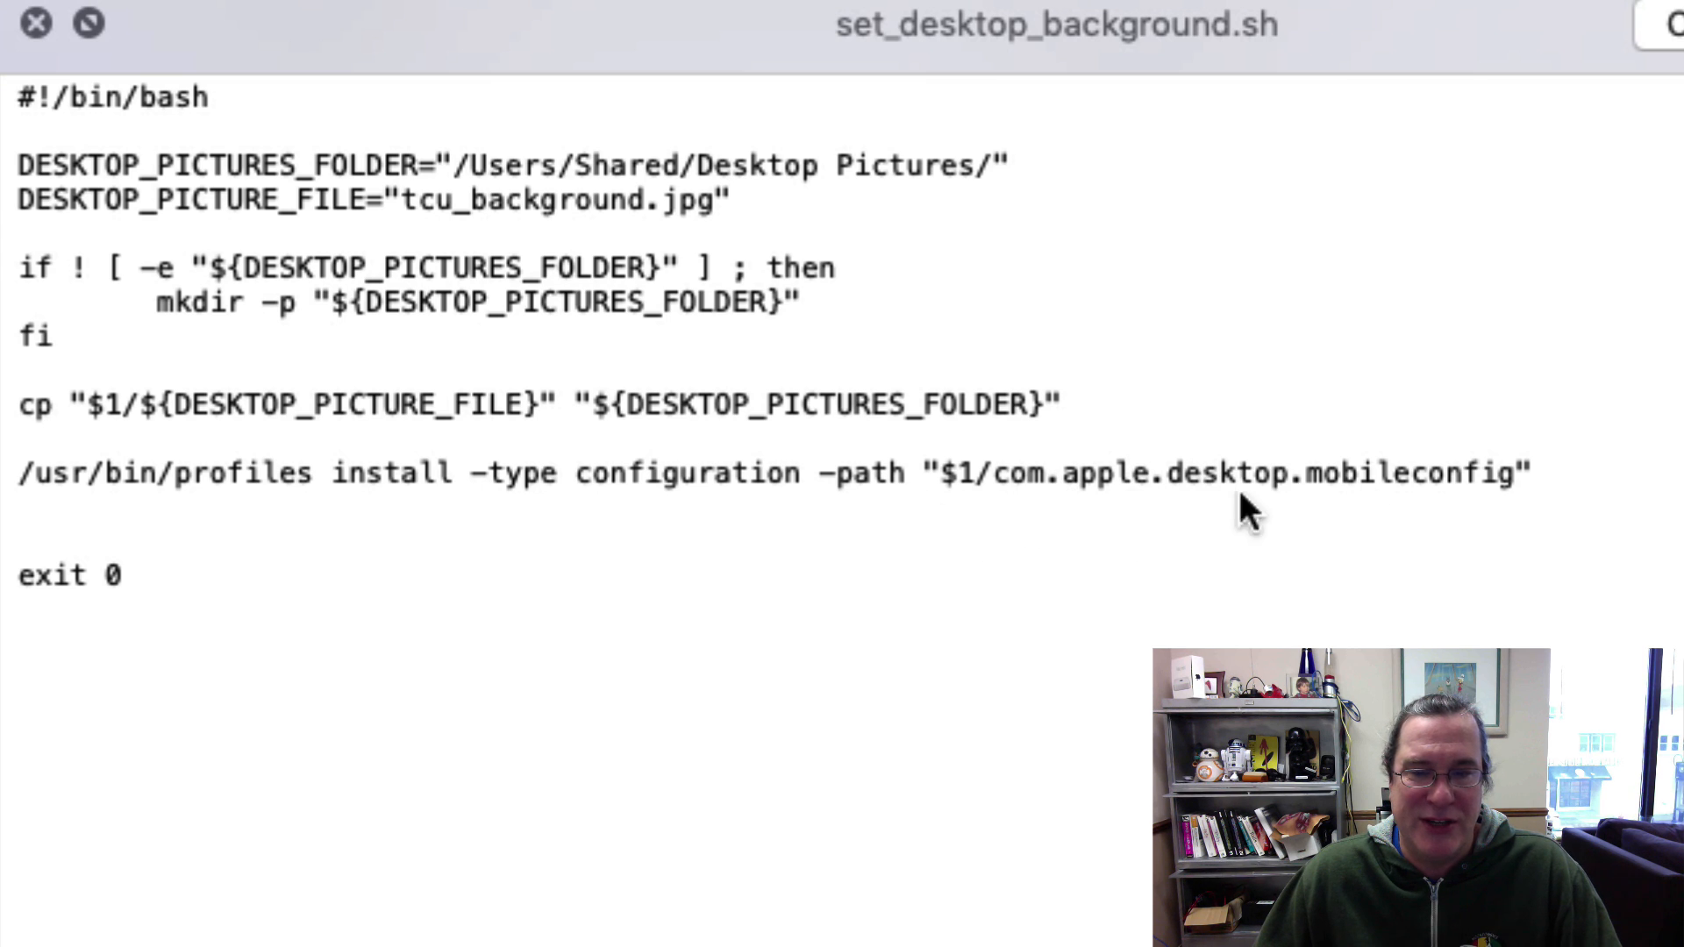
{"action": "key", "text": "space"}
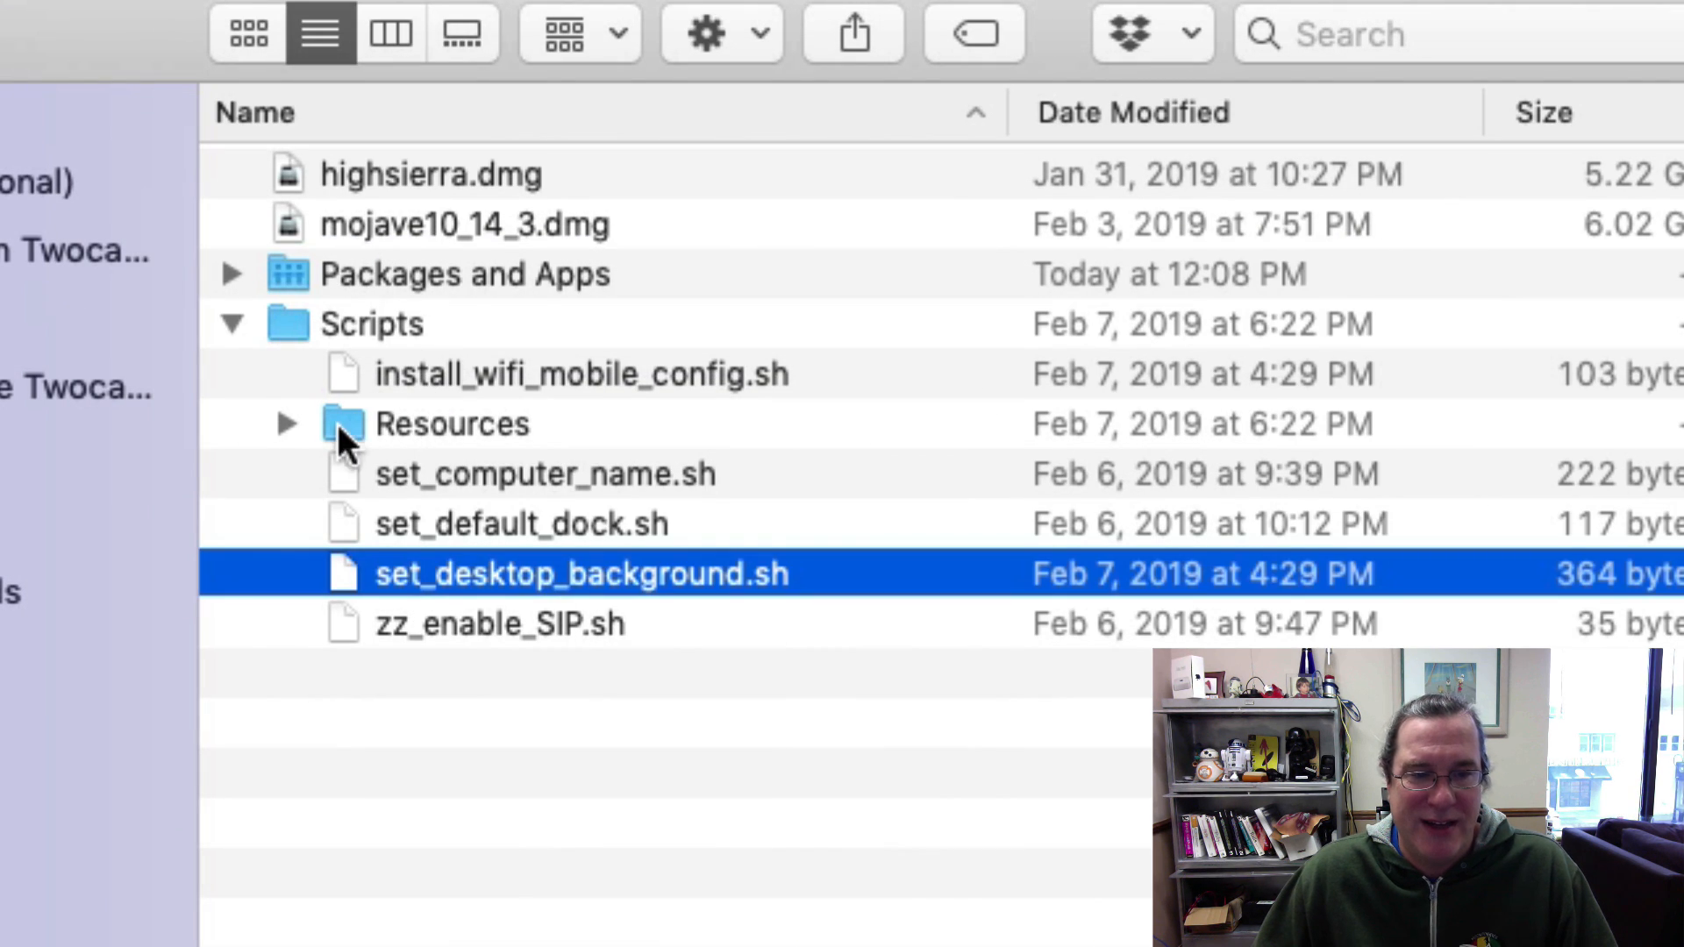
Locate com.apple.desktop.mobileconfig in the Resources subfolder, then collapse the Scripts folder
{"action": "left_click", "coordinate": [287, 425]}
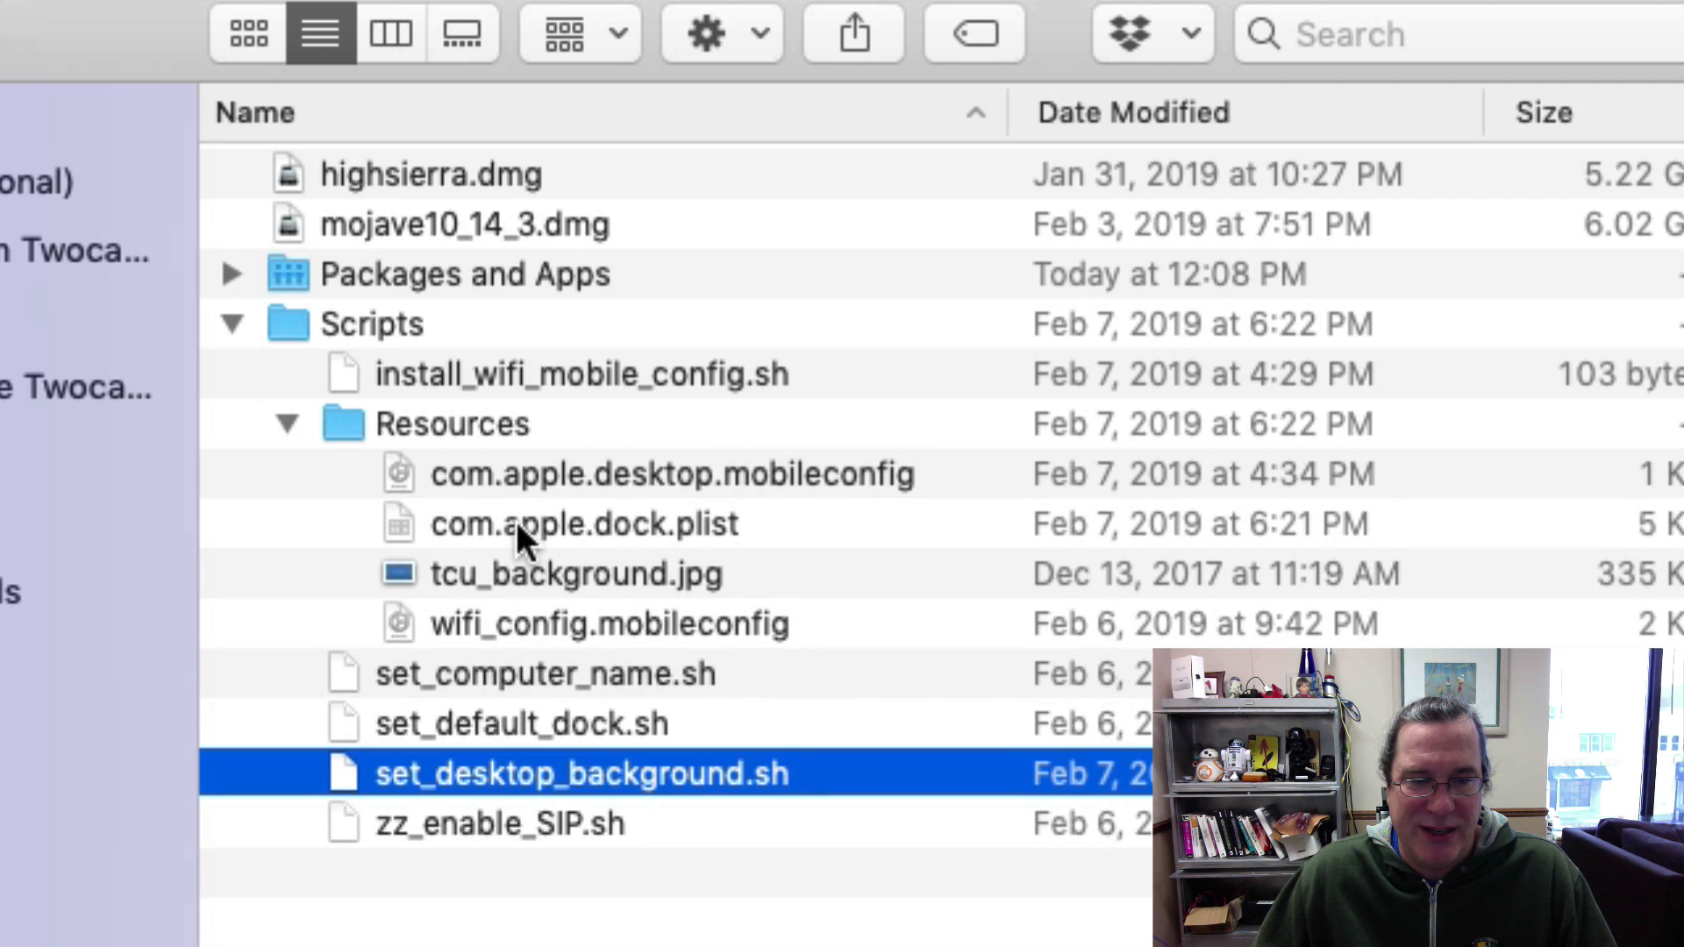
{"action": "left_click", "coordinate": [502, 481]}
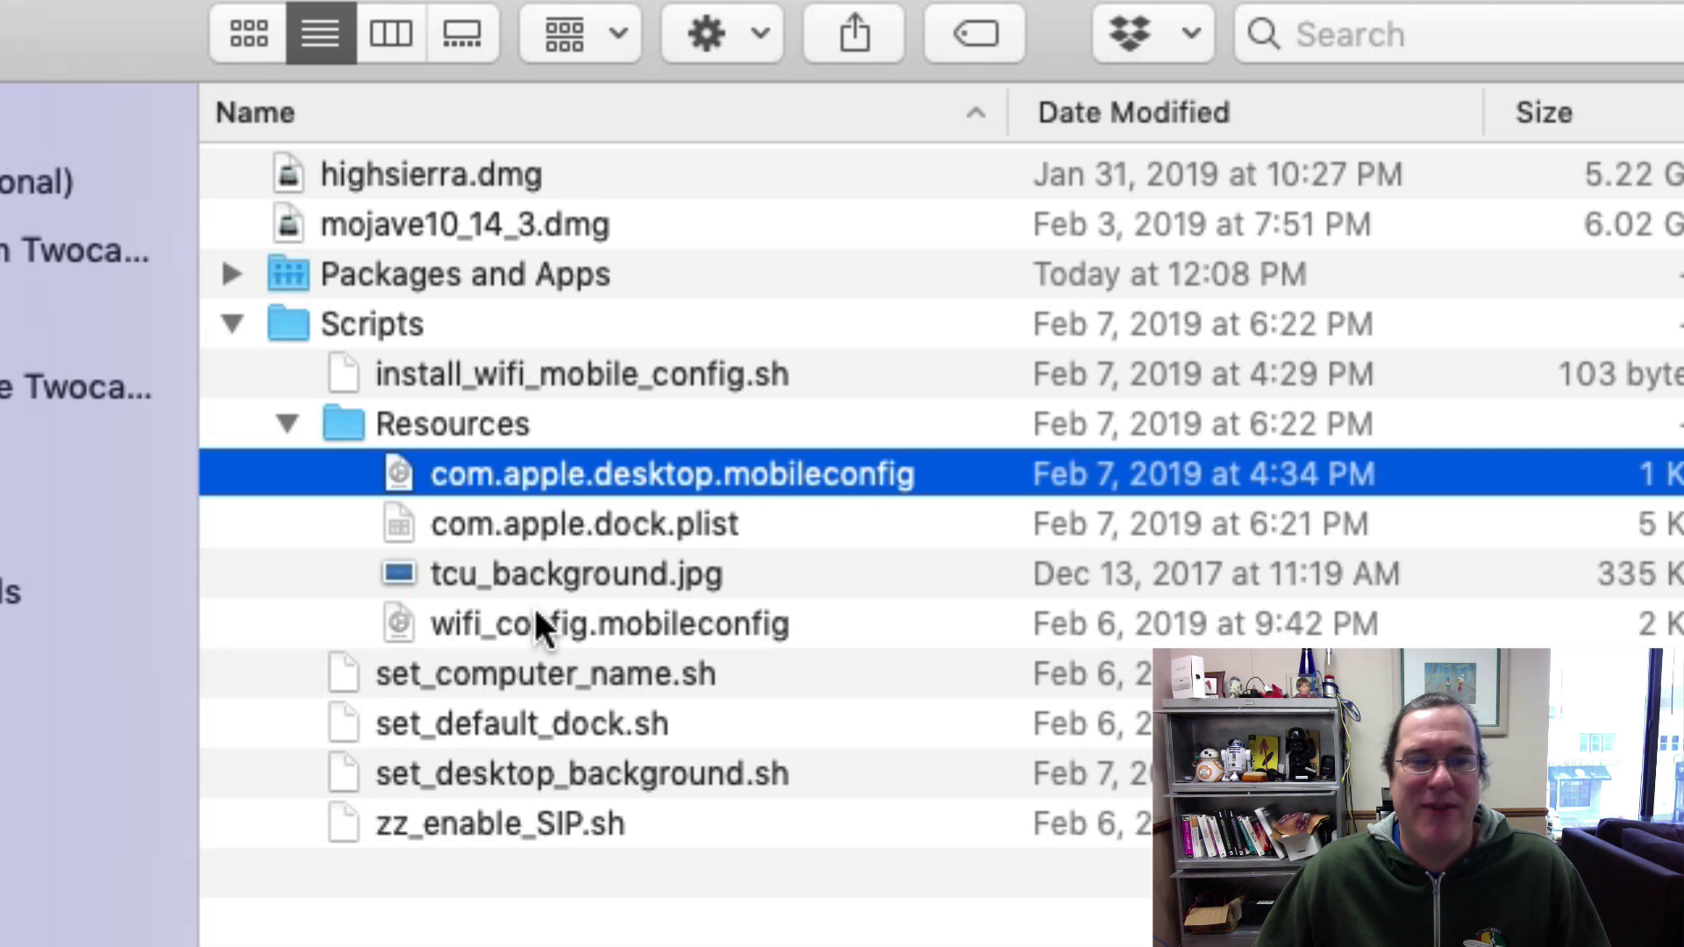
{"action": "left_click", "coordinate": [229, 321]}
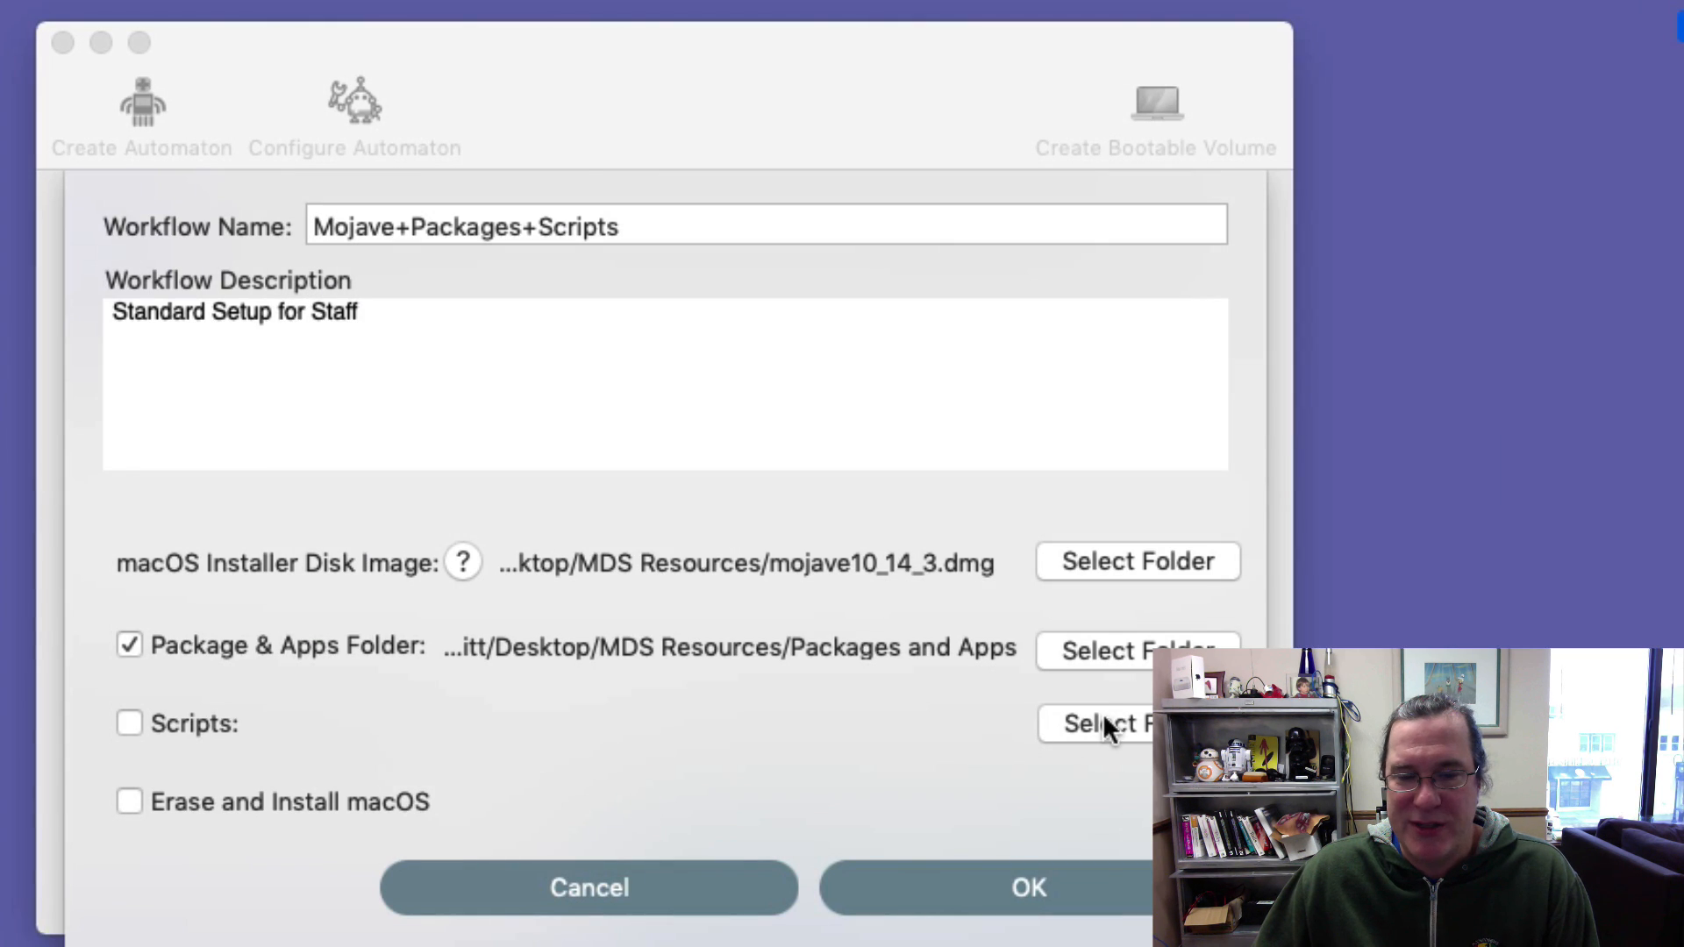
Return to the MDS workflow and set its scripts folder to Scripts in MDS Resources
{"action": "left_click", "coordinate": [1107, 727]}
{"action": "left_click", "coordinate": [698, 48]}
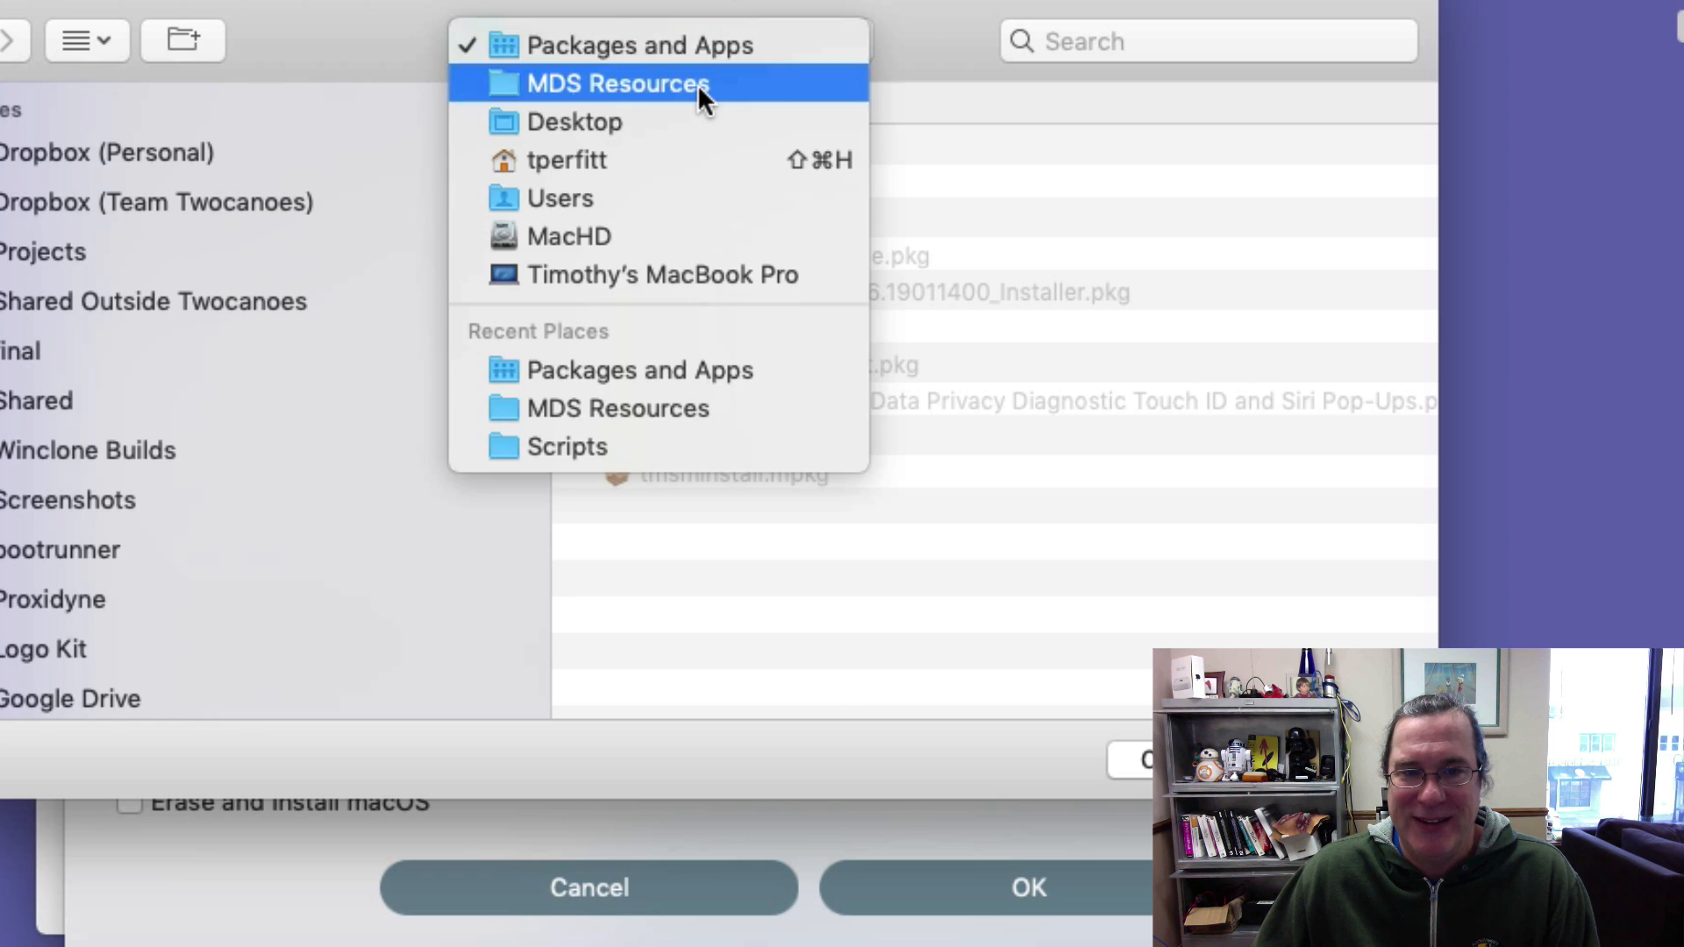
{"action": "left_click", "coordinate": [697, 84]}
{"action": "left_click", "coordinate": [664, 186]}
{"action": "double_click", "coordinate": [665, 186]}
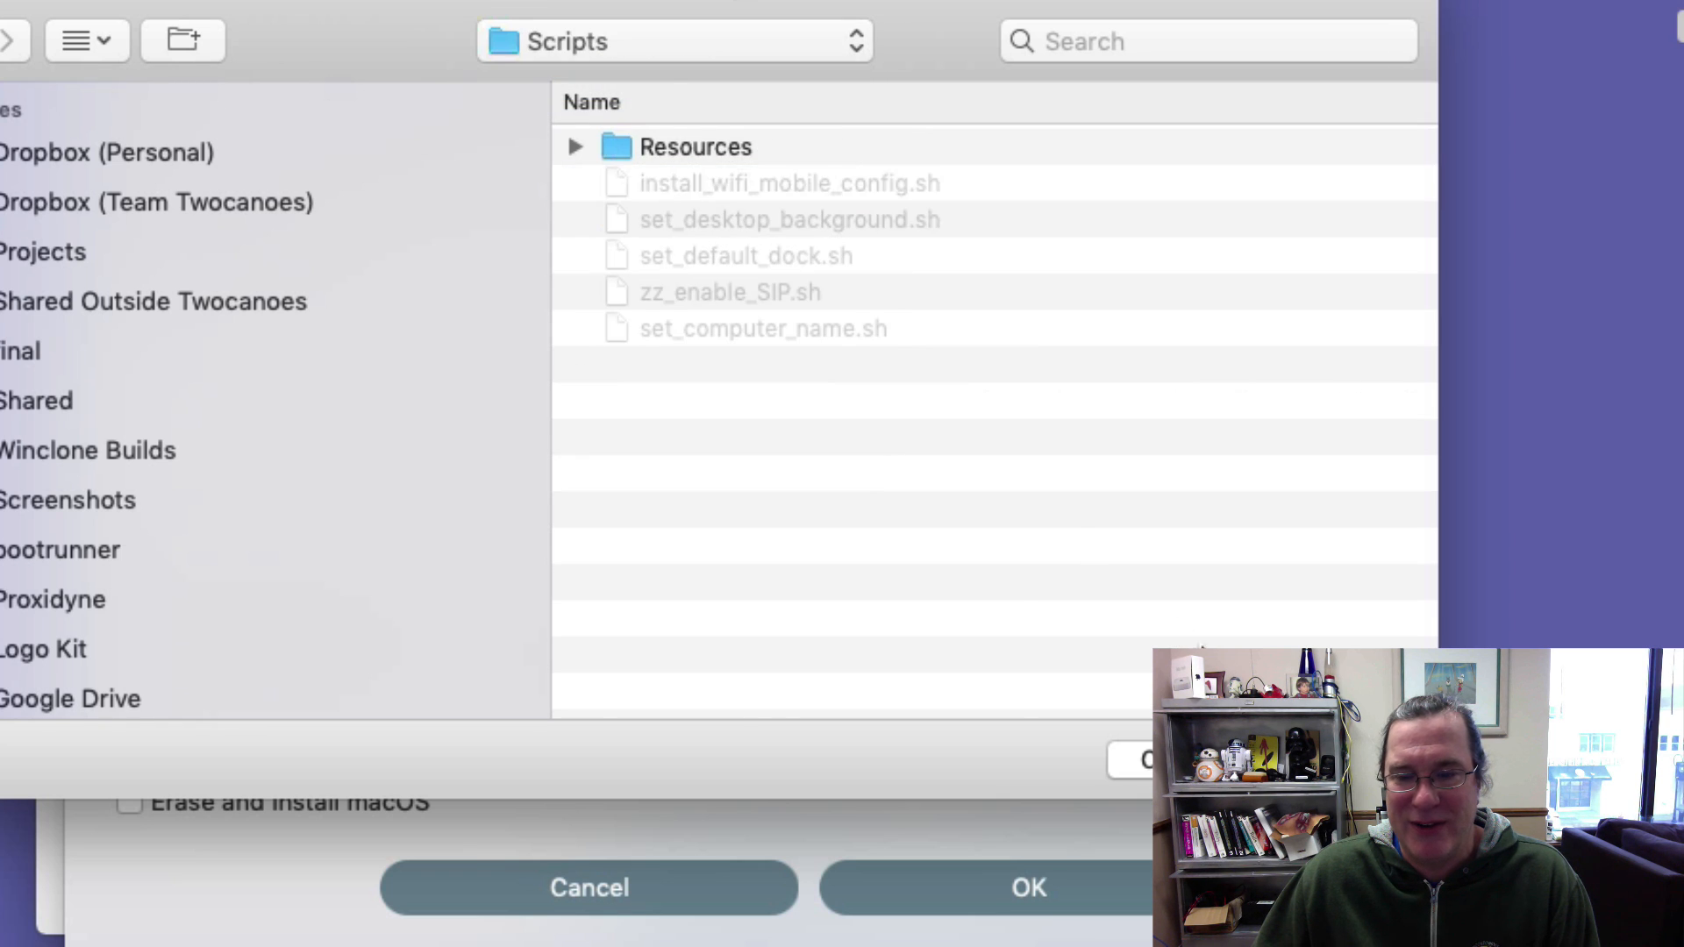
{"action": "key", "text": "Return"}
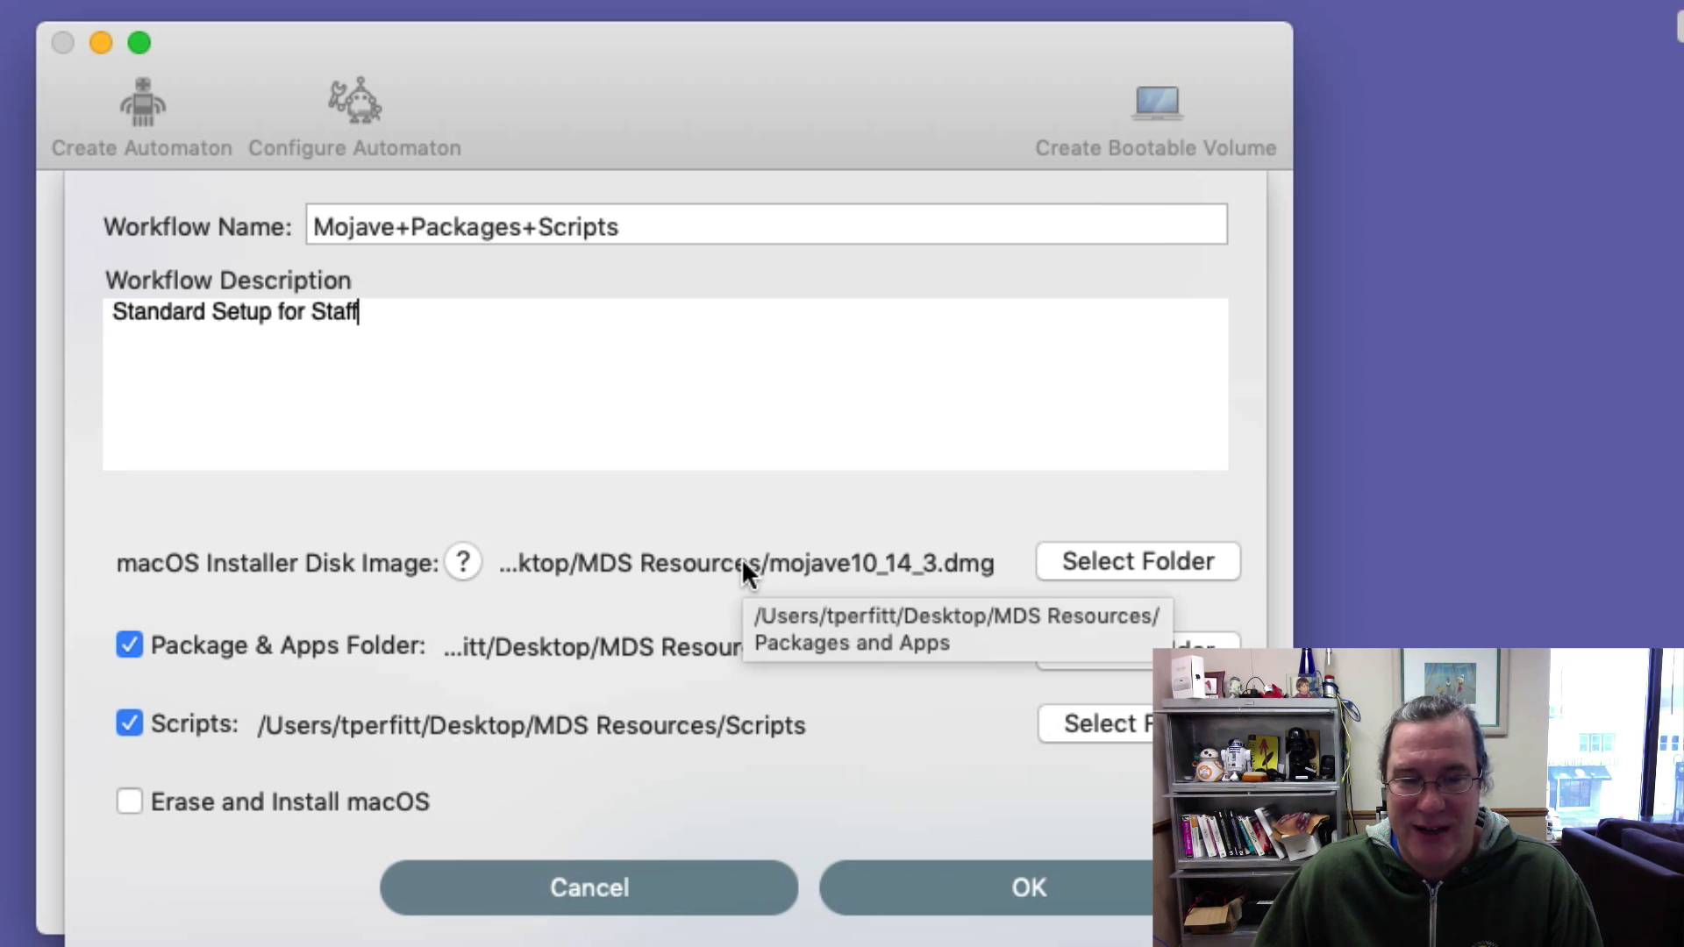
Enable Erase and Install macOS for the Mojave+Packages+Scripts workflow and accept the workflow settings
{"action": "left_click", "coordinate": [123, 807]}
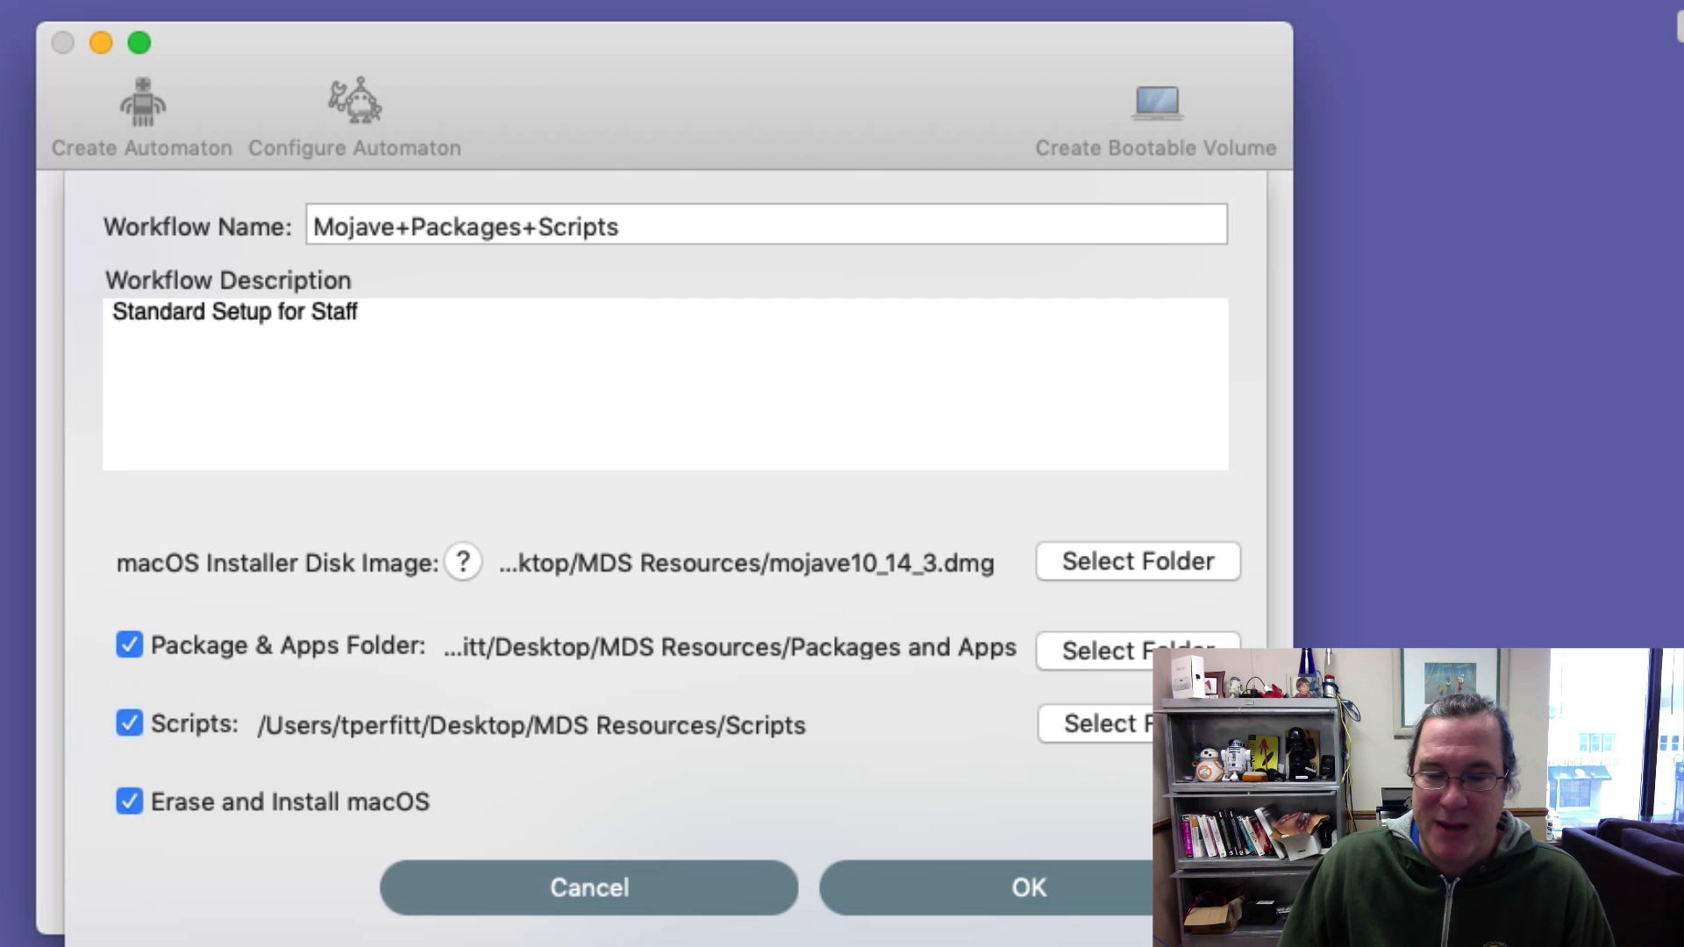
{"action": "left_click", "coordinate": [1044, 903]}
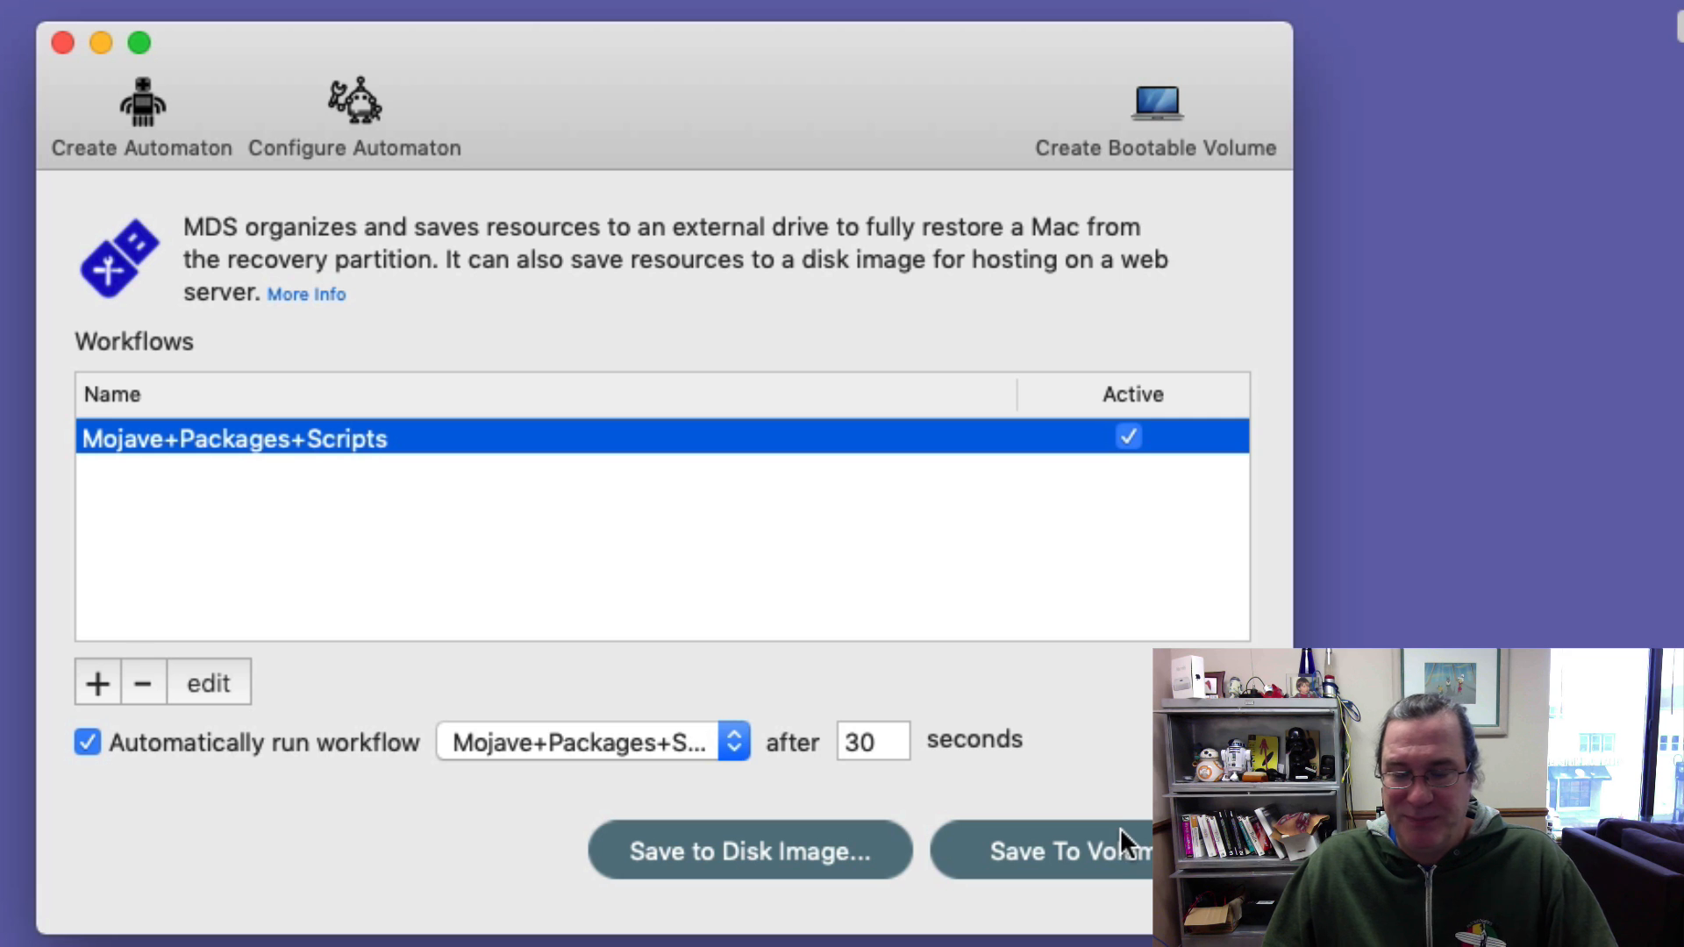
Save the workflow resources to the external MacDeployStick volume
{"action": "left_click", "coordinate": [1114, 852]}
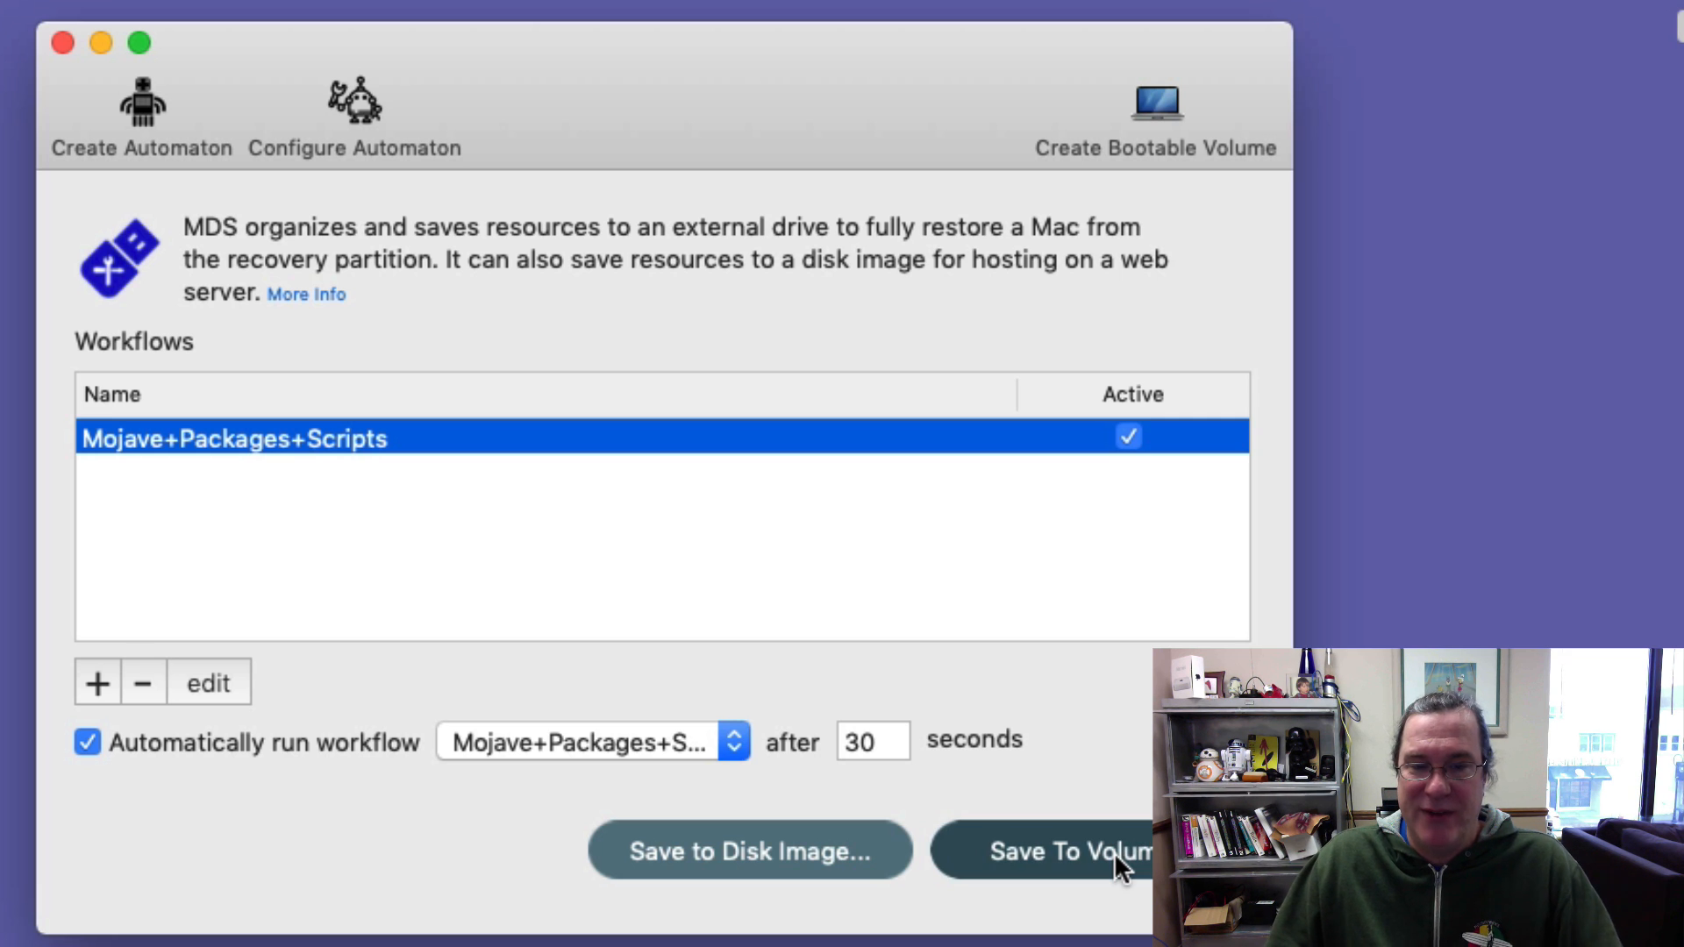
{"action": "key", "text": "shift+super+c"}
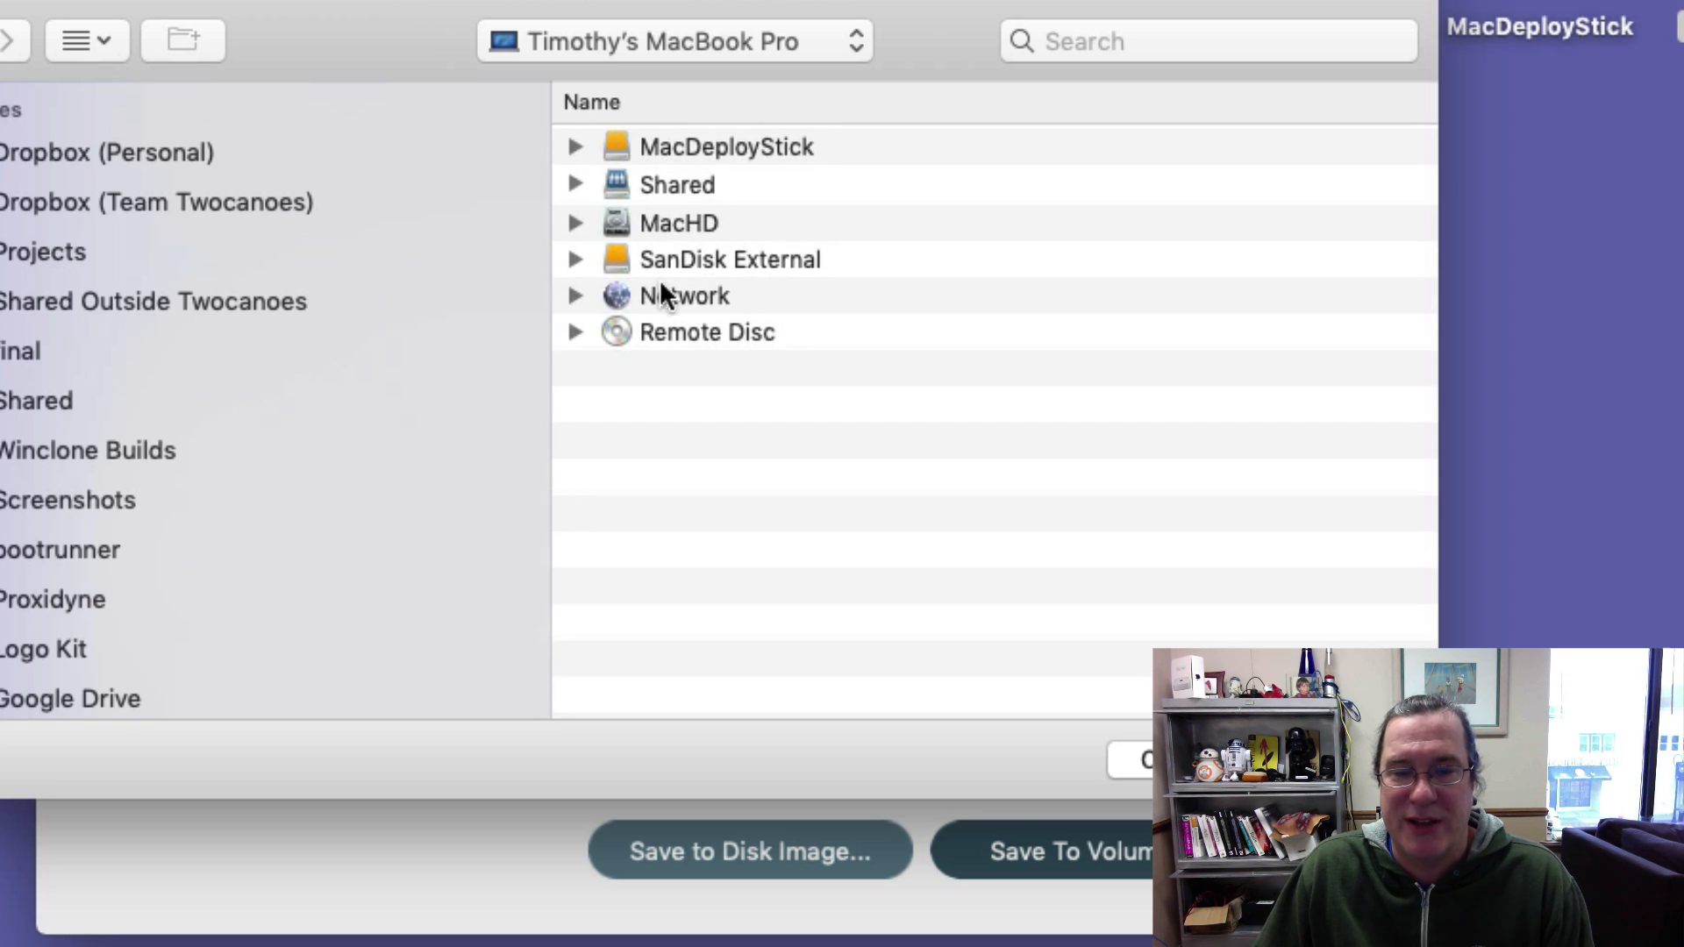
{"action": "double_click", "coordinate": [693, 140]}
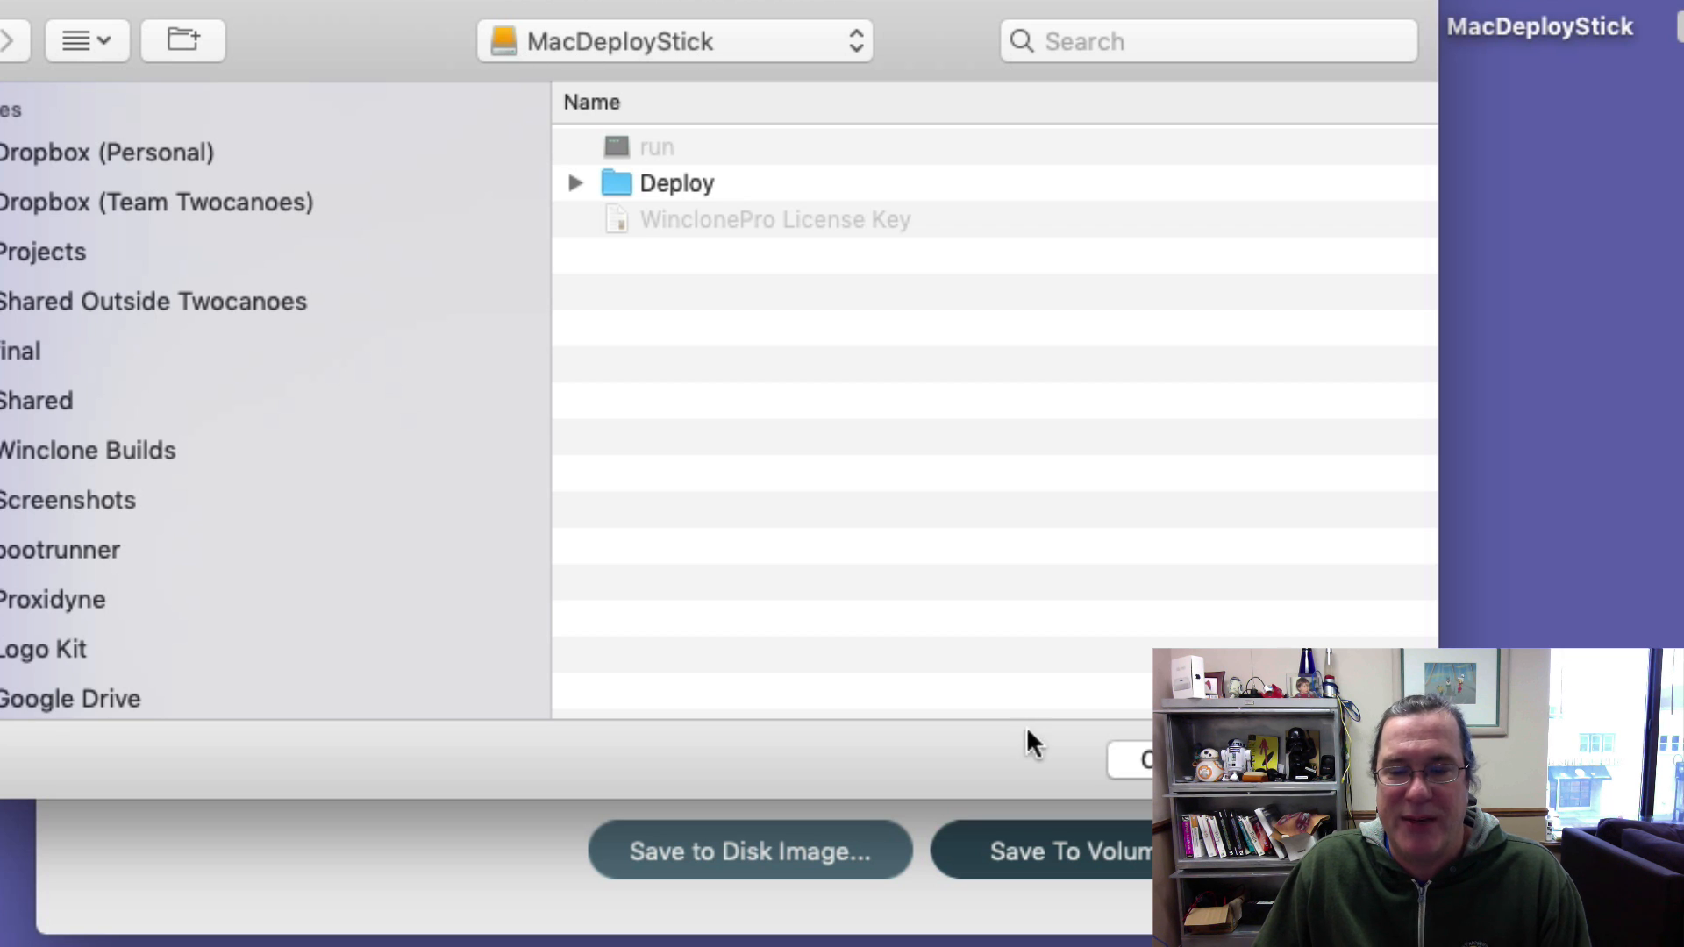
{"action": "left_click", "coordinate": [1345, 760]}
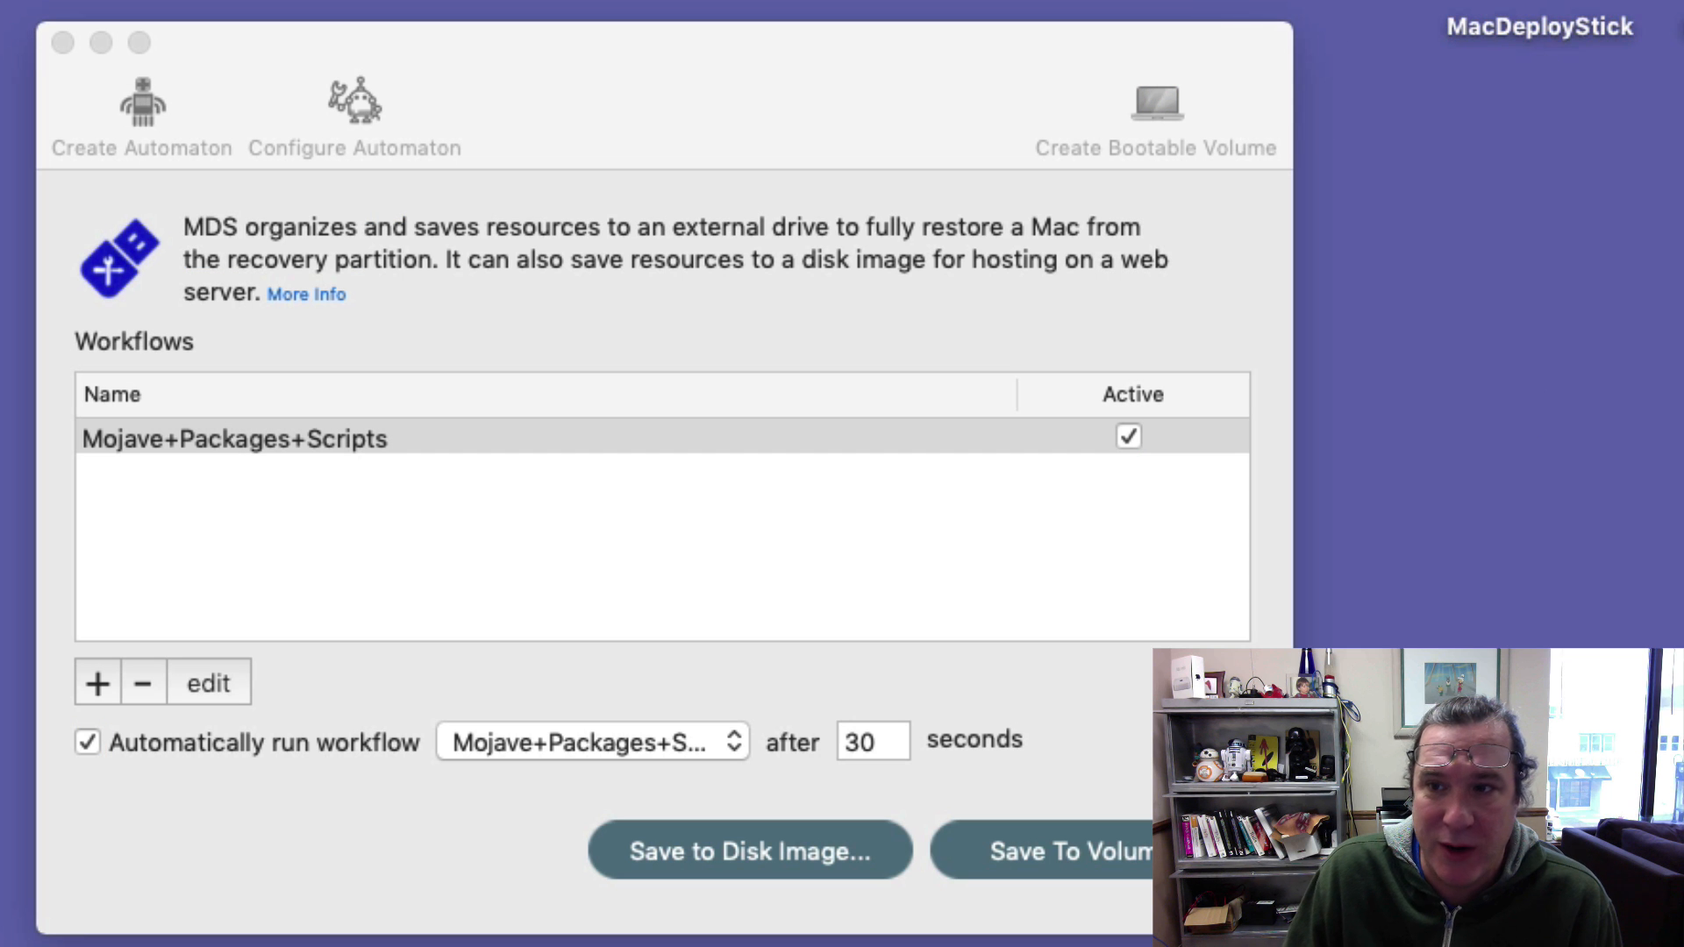
Open the MacDeployStick volume in Finder, look at Imagr in Deploy's Applications folder, and collapse Applications
{"action": "double_click", "coordinate": [1540, 25]}
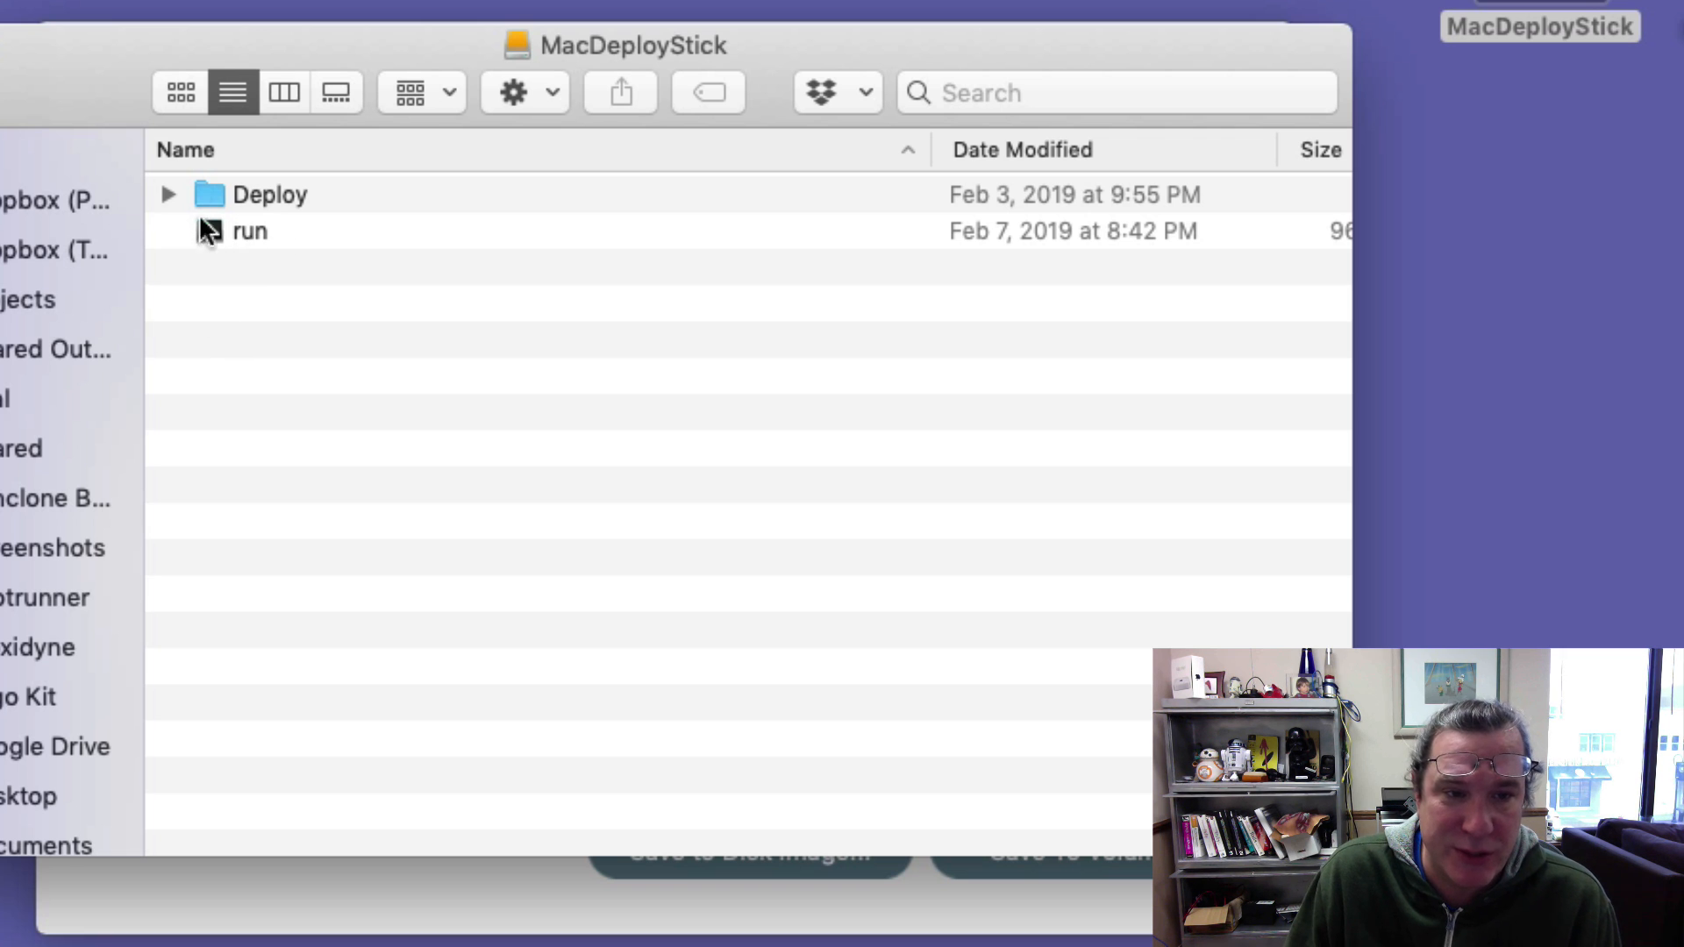
{"action": "left_click", "coordinate": [165, 193]}
{"action": "left_click", "coordinate": [209, 231]}
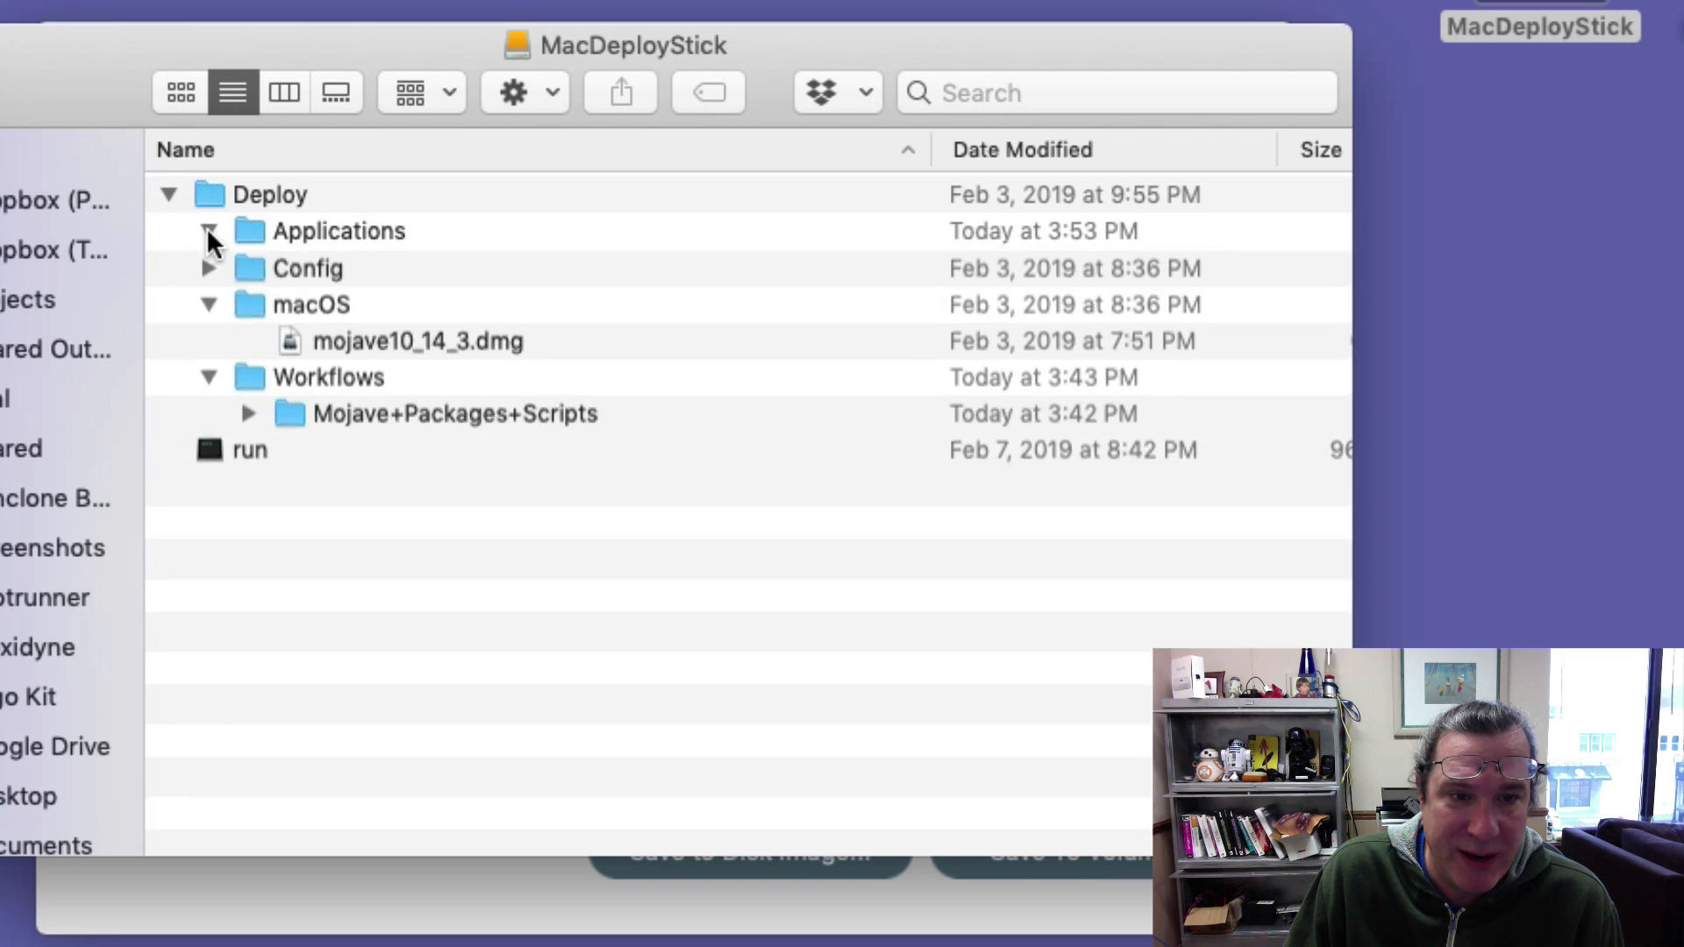
{"action": "left_click", "coordinate": [335, 314]}
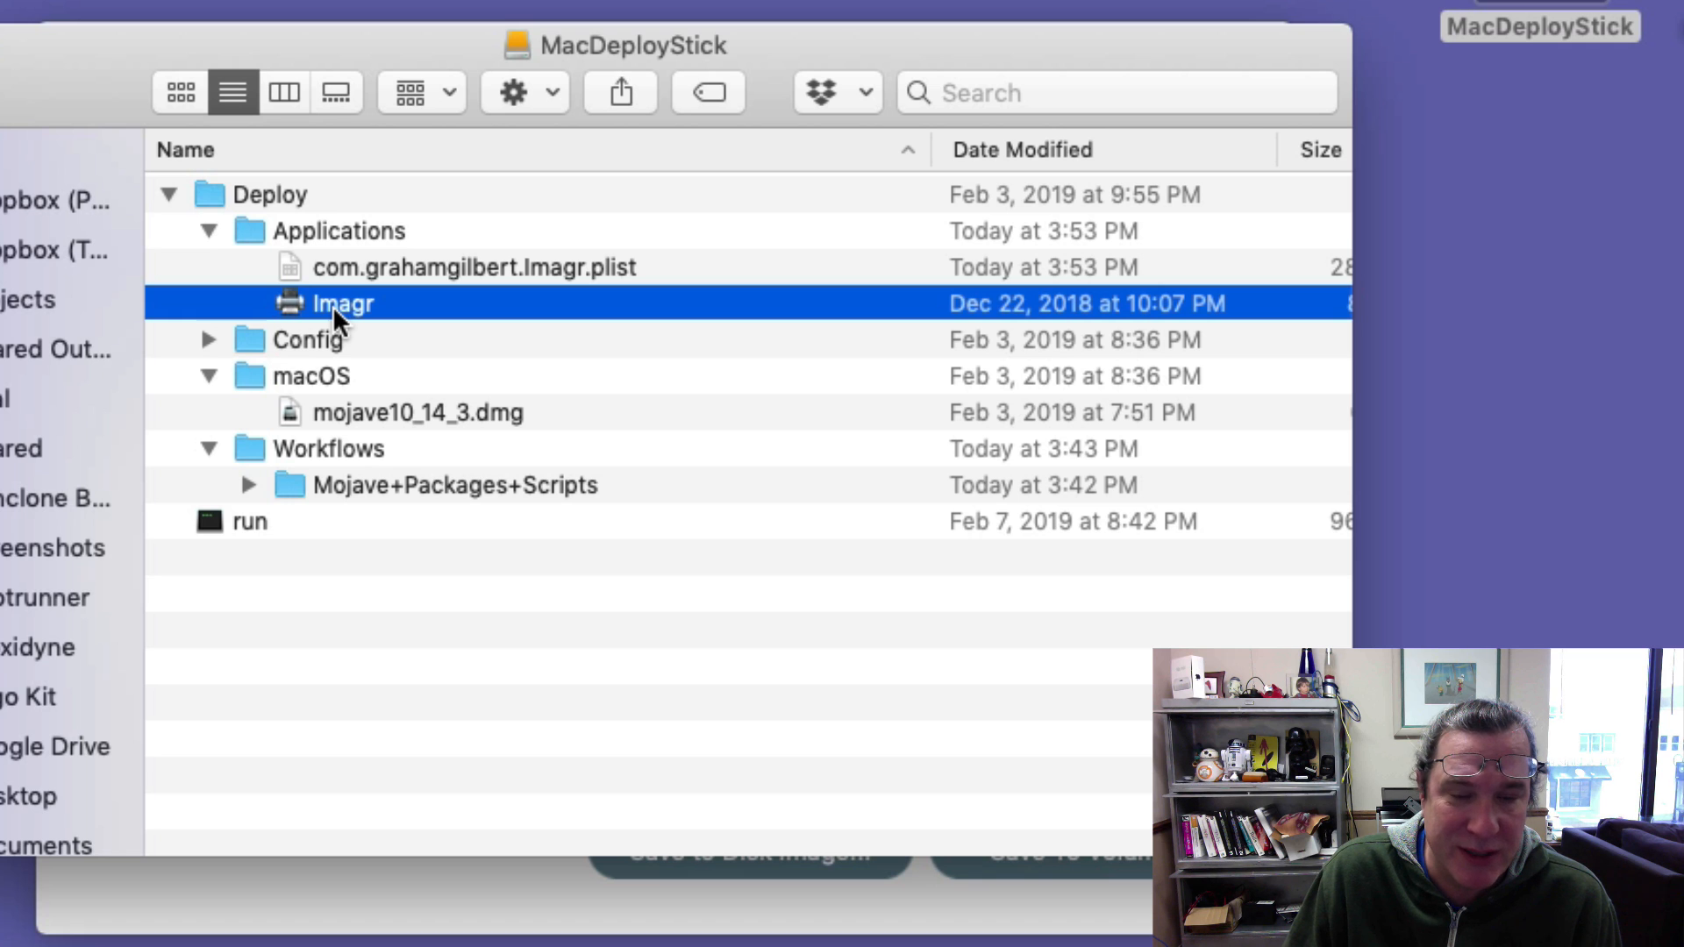
{"action": "left_click", "coordinate": [209, 232]}
Look at the Config folder and mojave10_14_3.dmg in Deploy, then show the contents of the Mojave+Packages+Scripts workflow folder
{"action": "left_click", "coordinate": [209, 268]}
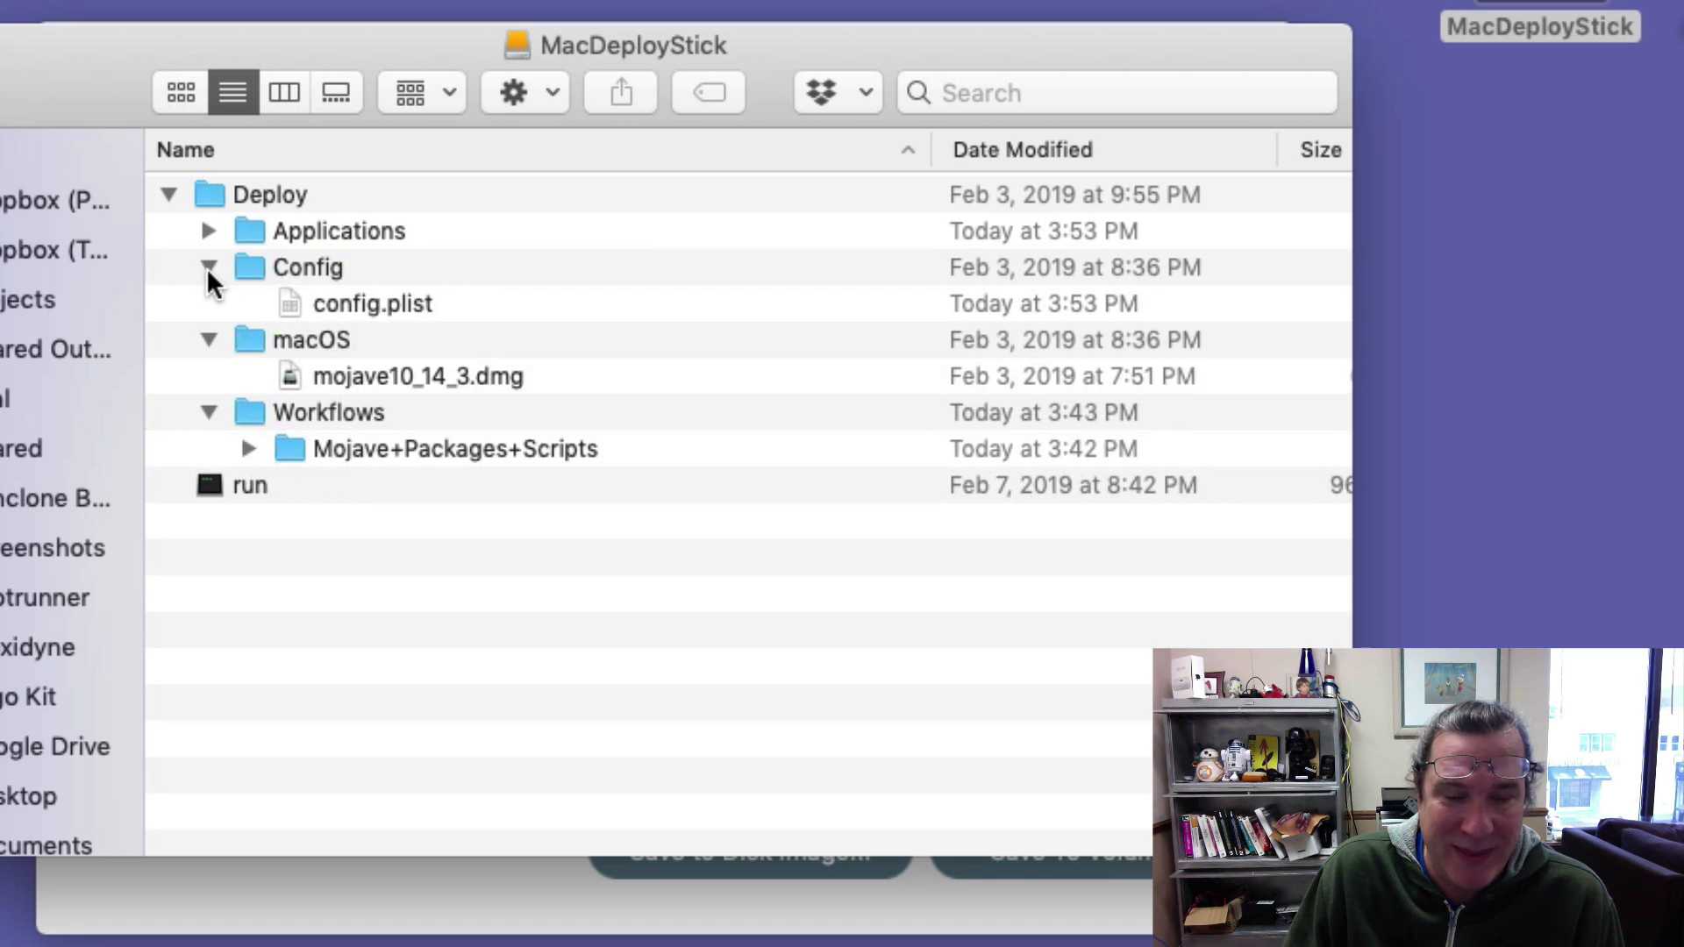
{"action": "left_click", "coordinate": [208, 268]}
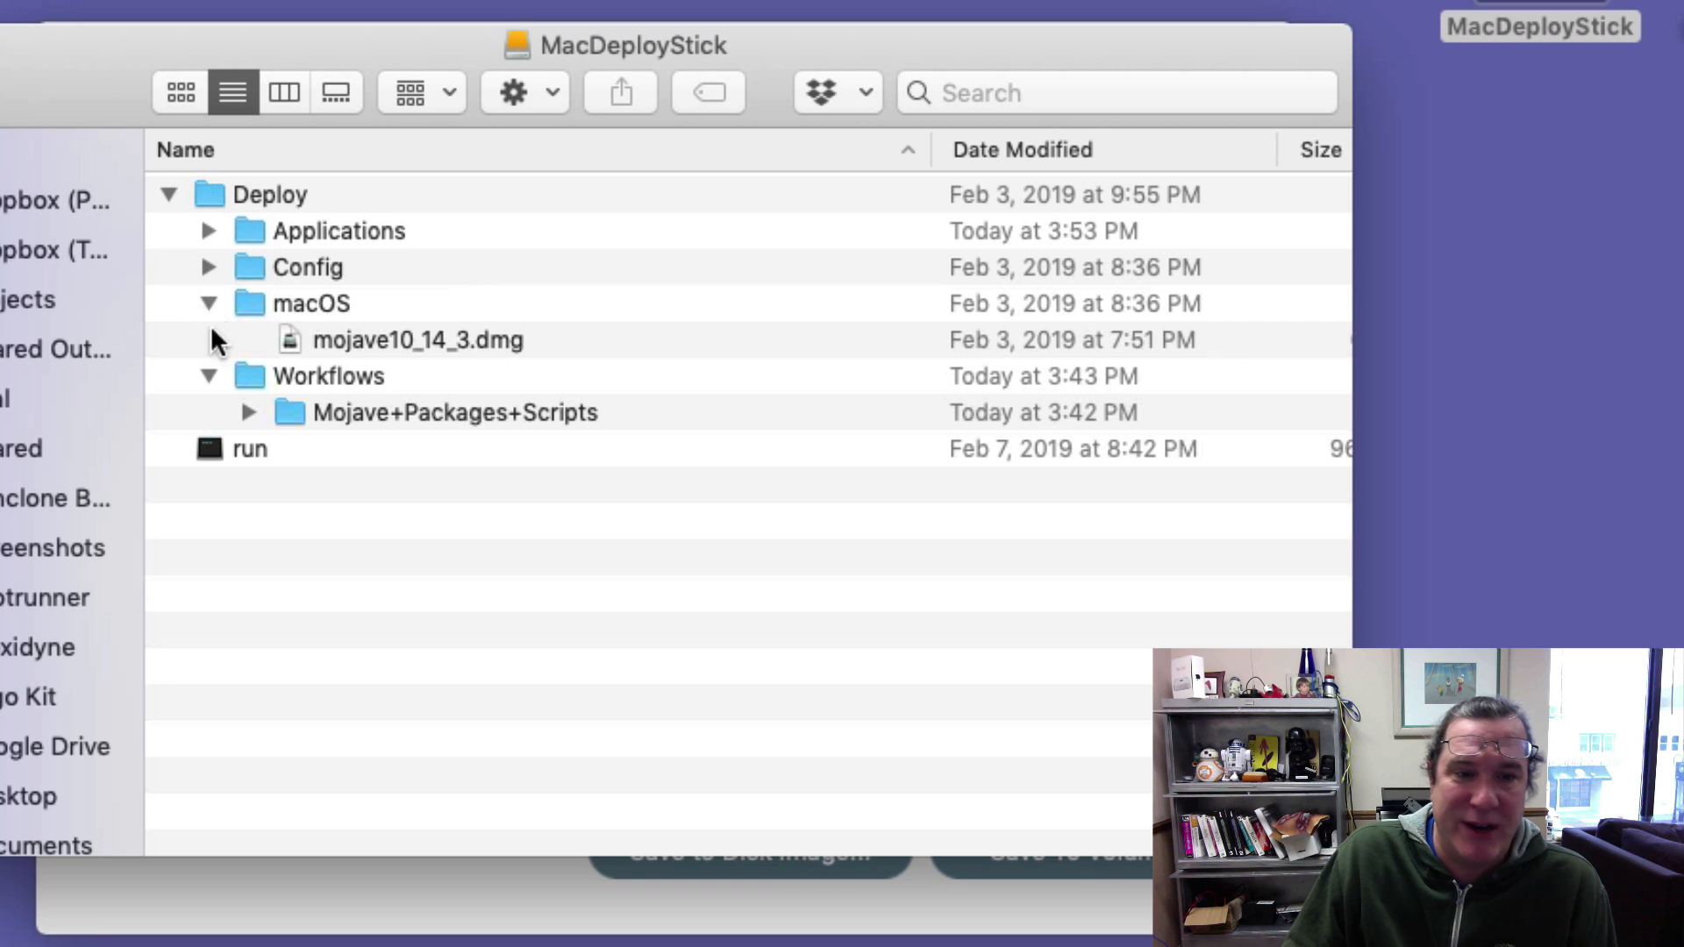
{"action": "left_click", "coordinate": [348, 351]}
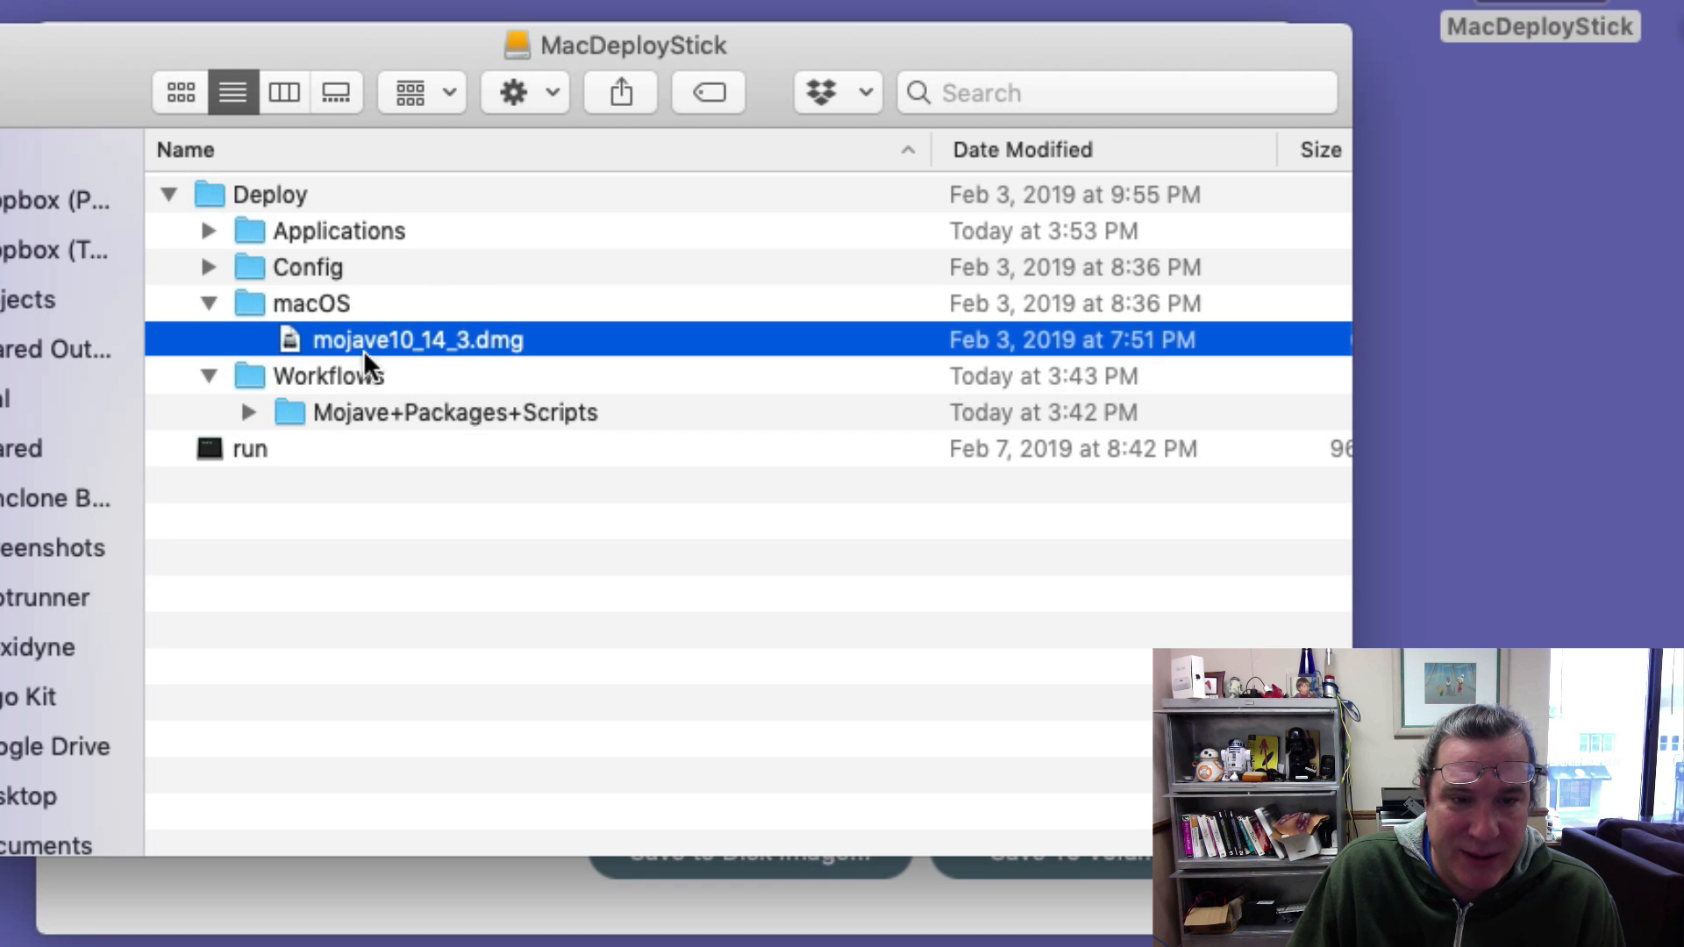
{"action": "left_click", "coordinate": [249, 412]}
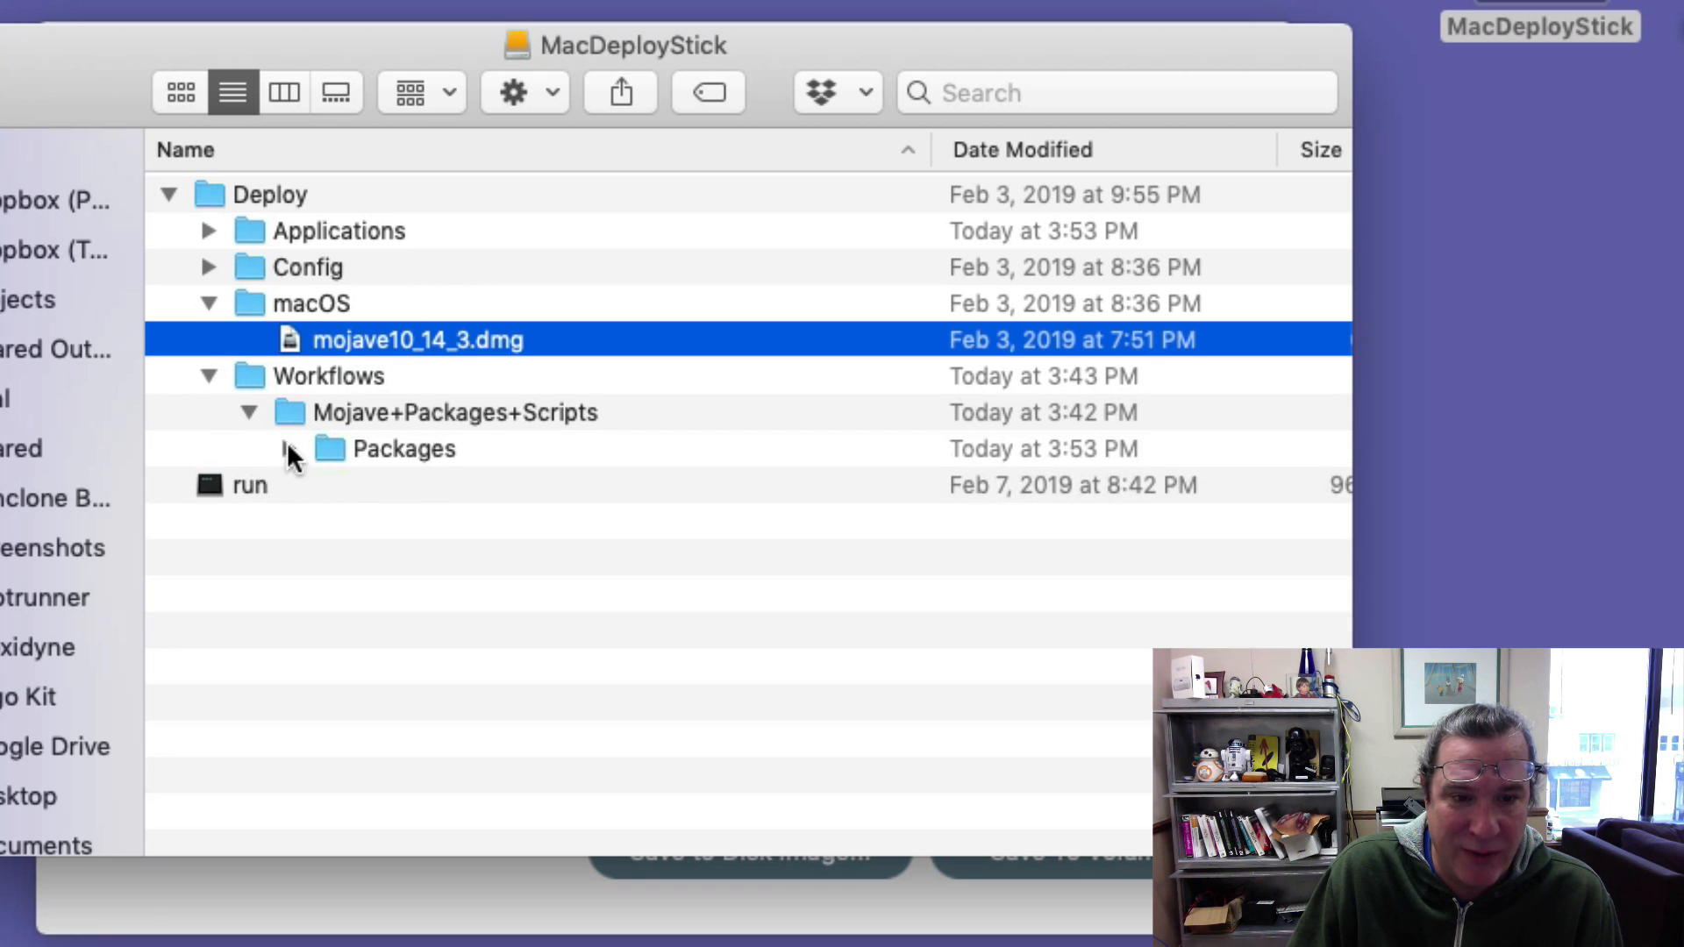